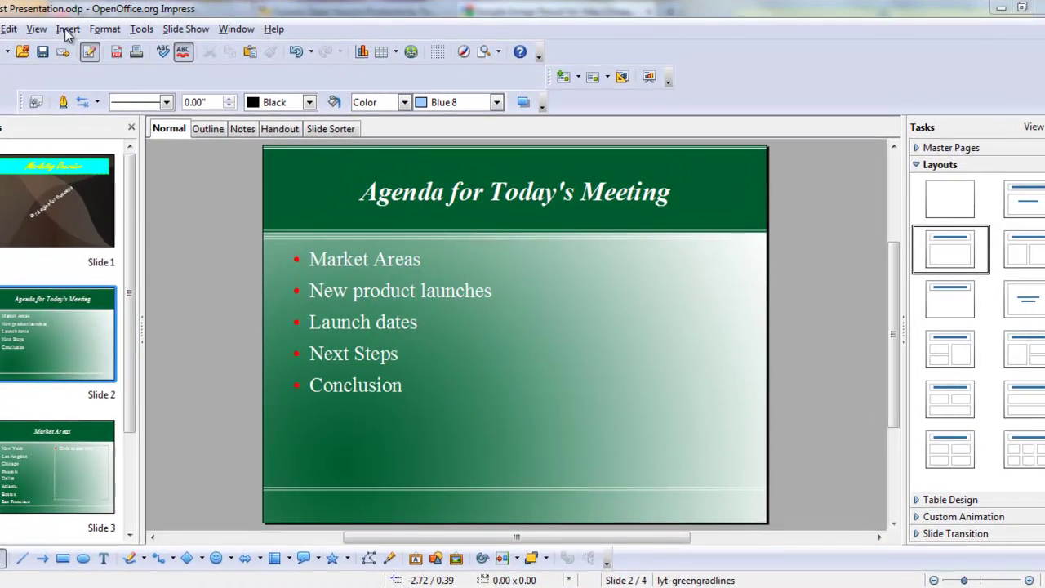
Insert the agenda.jpg picture from file onto the Agenda for Today's Meeting slide.
{"action": "left_click", "coordinate": [78, 36]}
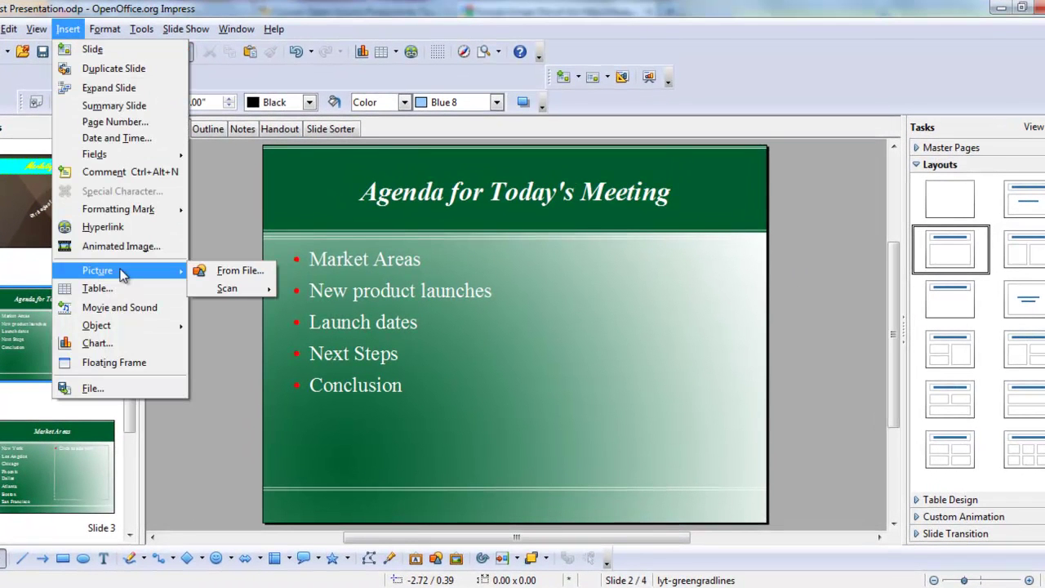
{"action": "left_click", "coordinate": [215, 272]}
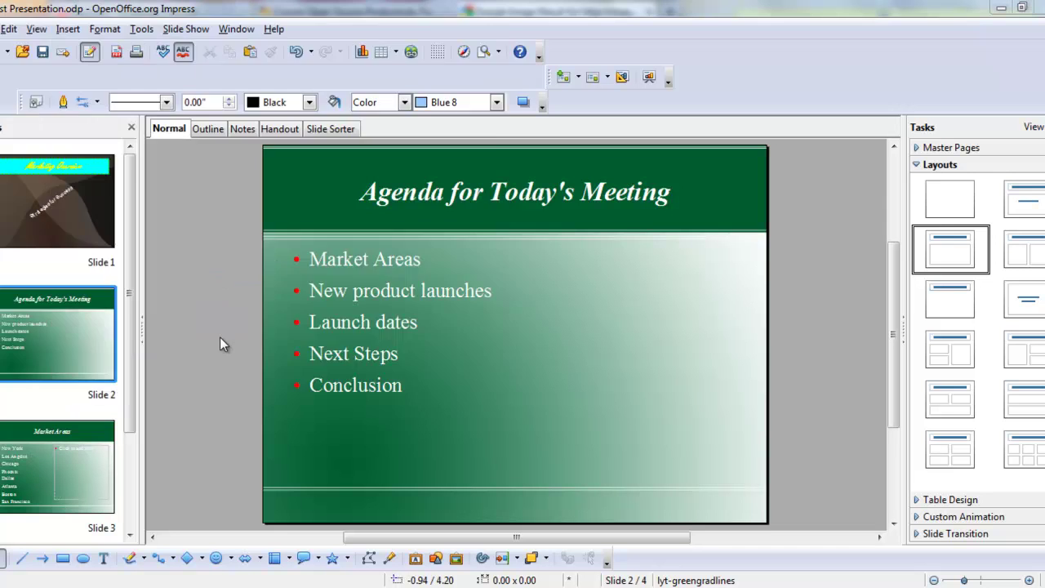
{"action": "left_click", "coordinate": [160, 170]}
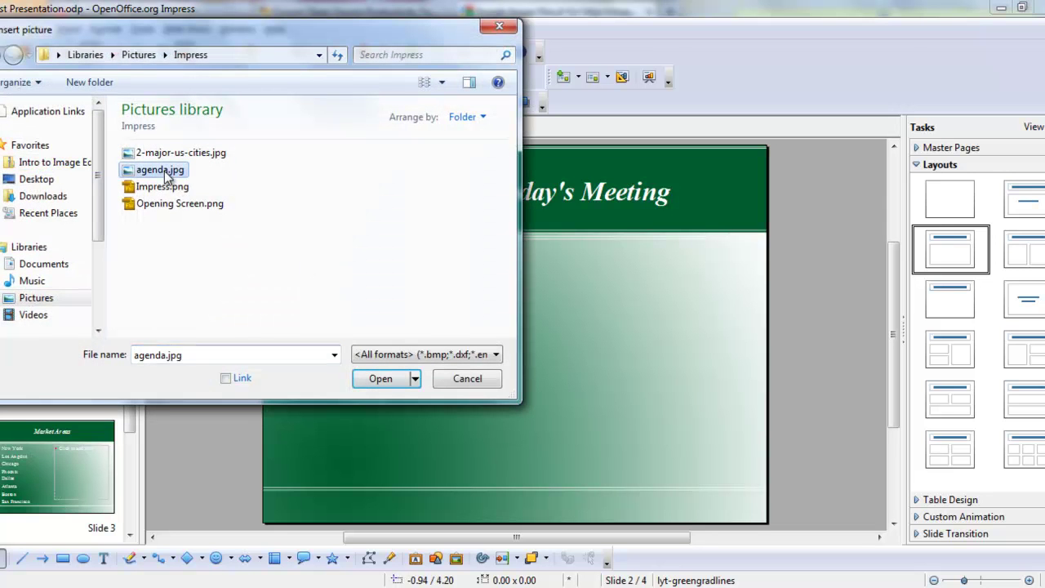
{"action": "left_click", "coordinate": [377, 378]}
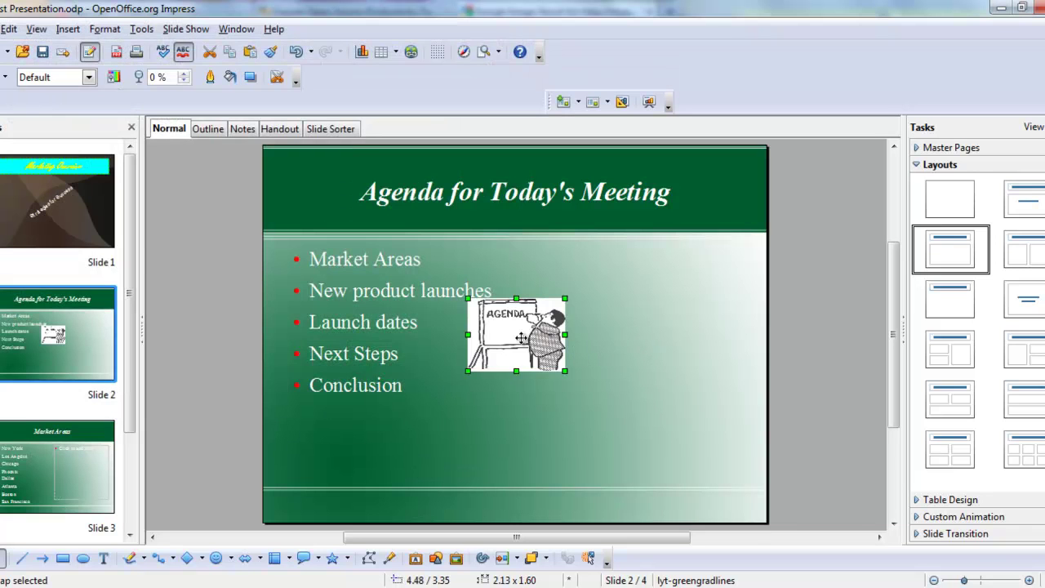
Move the agenda picture to the right of the bullet list and enlarge it.
{"action": "left_click_drag", "start_coordinate": [520, 341], "coordinate": [584, 313]}
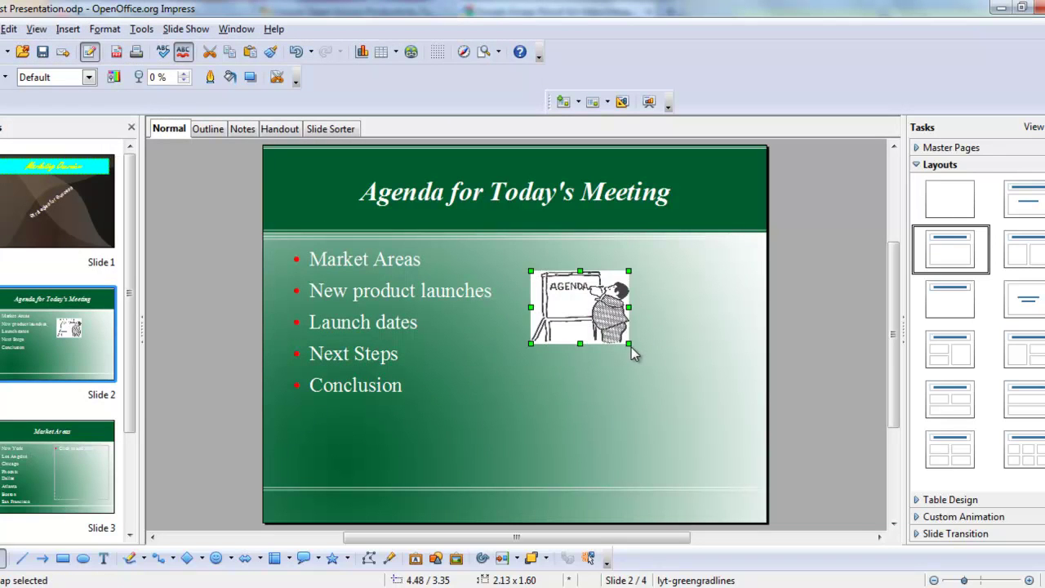
{"action": "left_click_drag", "start_coordinate": [631, 347], "coordinate": [709, 430]}
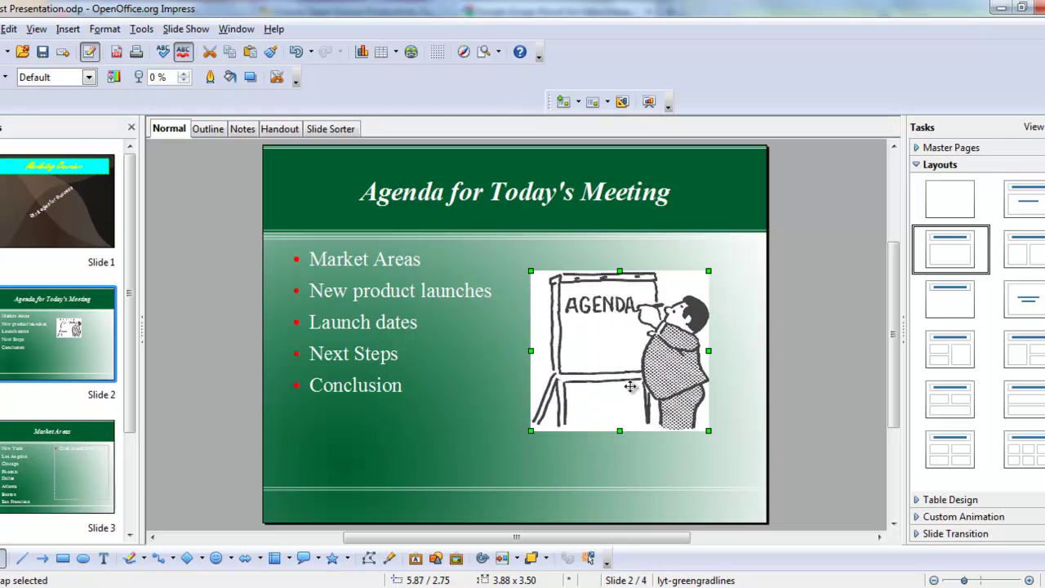
{"action": "left_click", "coordinate": [822, 359]}
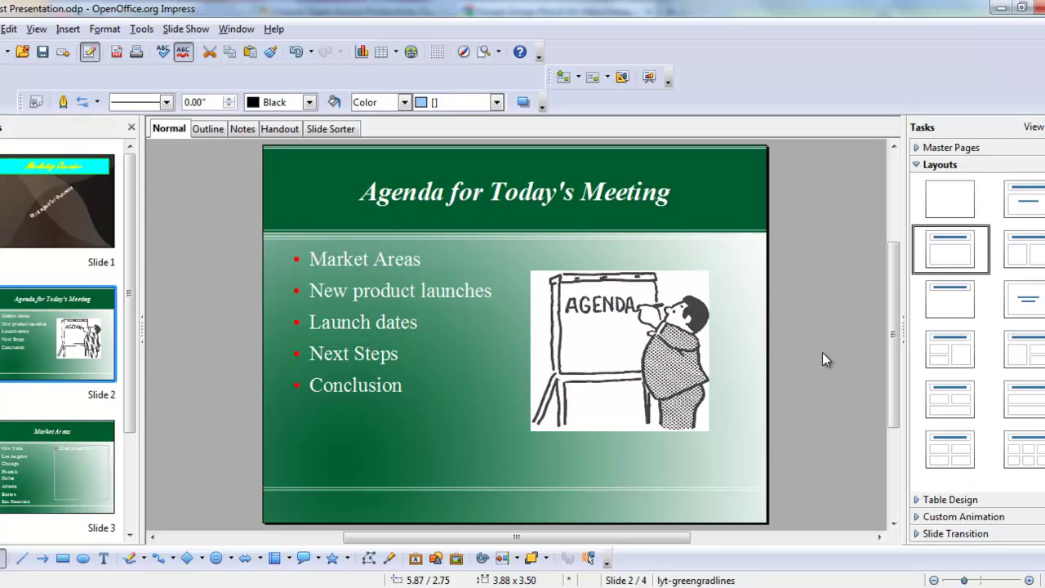
Insert 2-major-us-cities.jpg into slide 3's content placeholder and nudge it slightly left.
{"action": "left_click", "coordinate": [84, 462]}
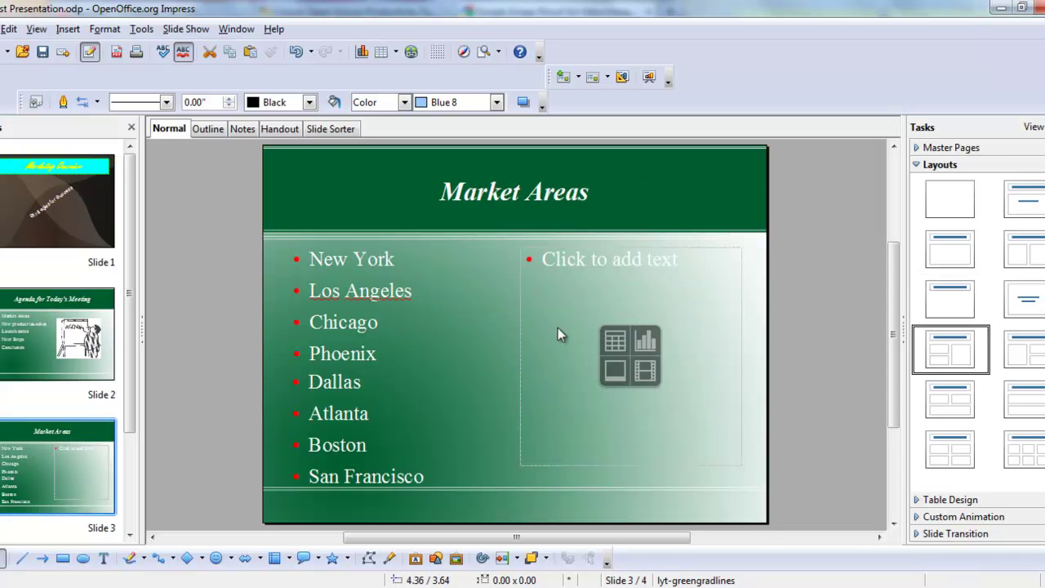
{"action": "left_click", "coordinate": [617, 374]}
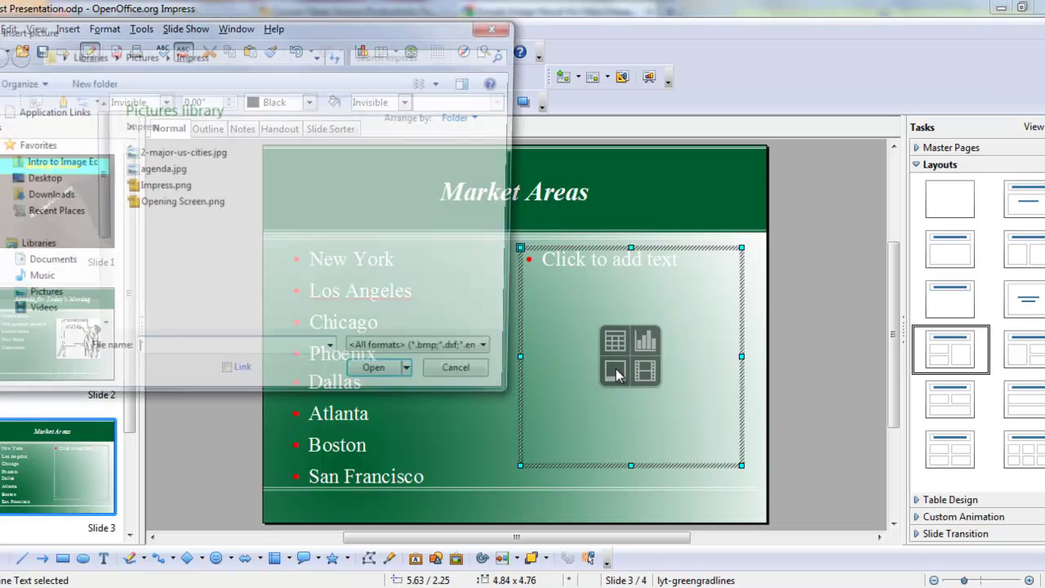
{"action": "left_click", "coordinate": [163, 159]}
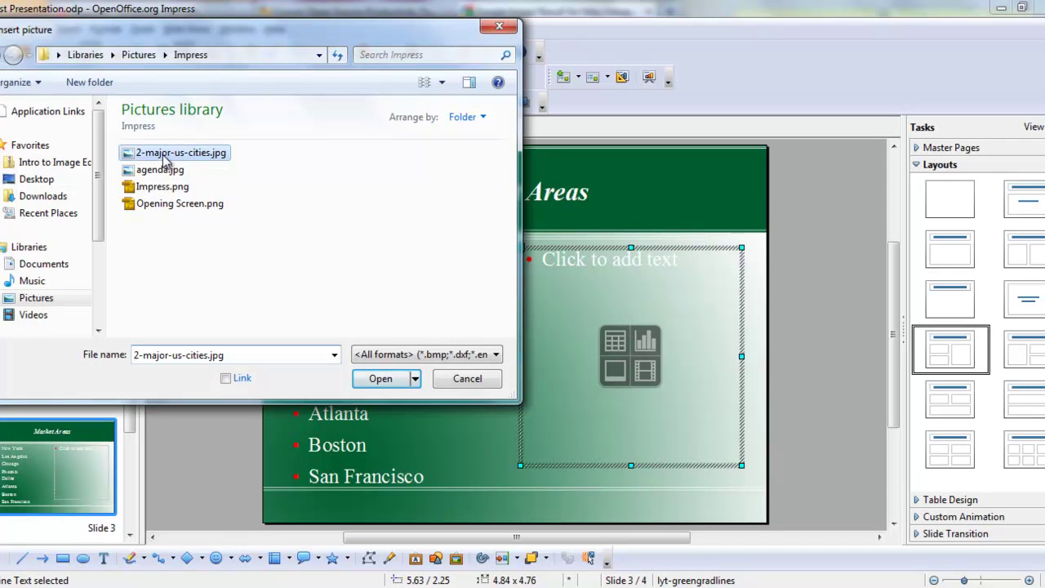
{"action": "left_click", "coordinate": [381, 380]}
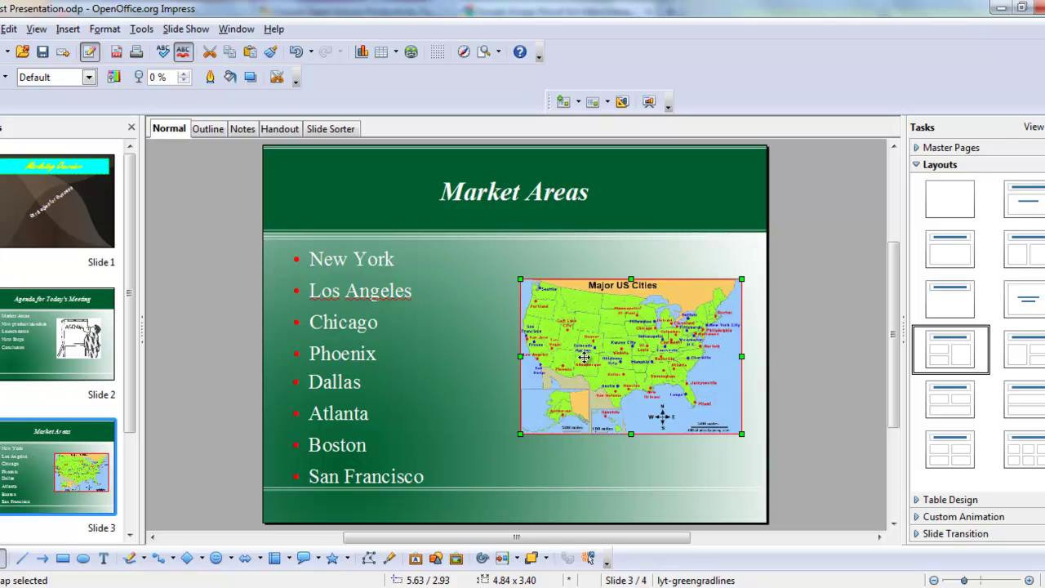
{"action": "left_click_drag", "start_coordinate": [614, 357], "coordinate": [598, 360]}
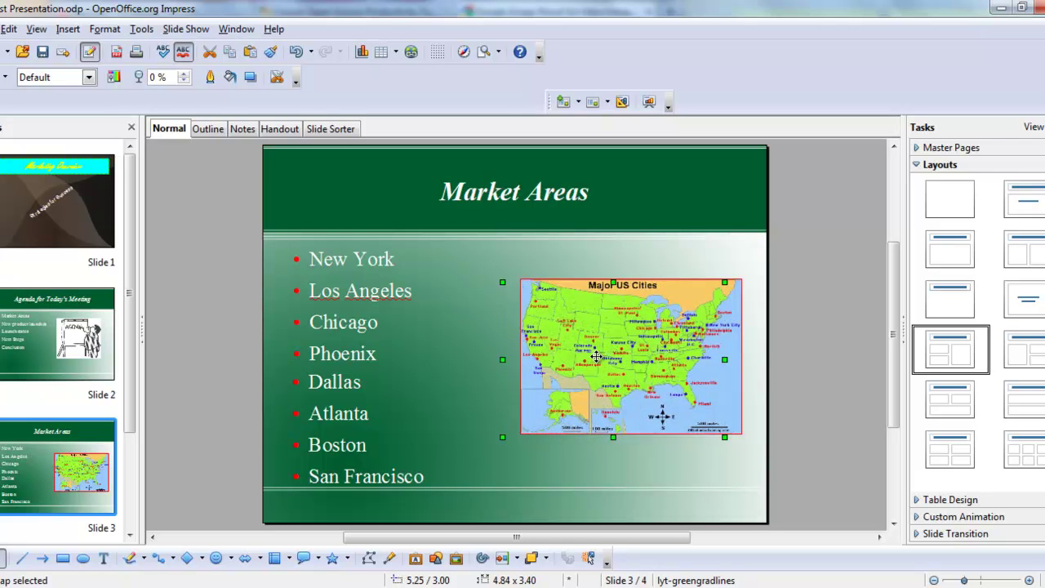
{"action": "left_click", "coordinate": [790, 355]}
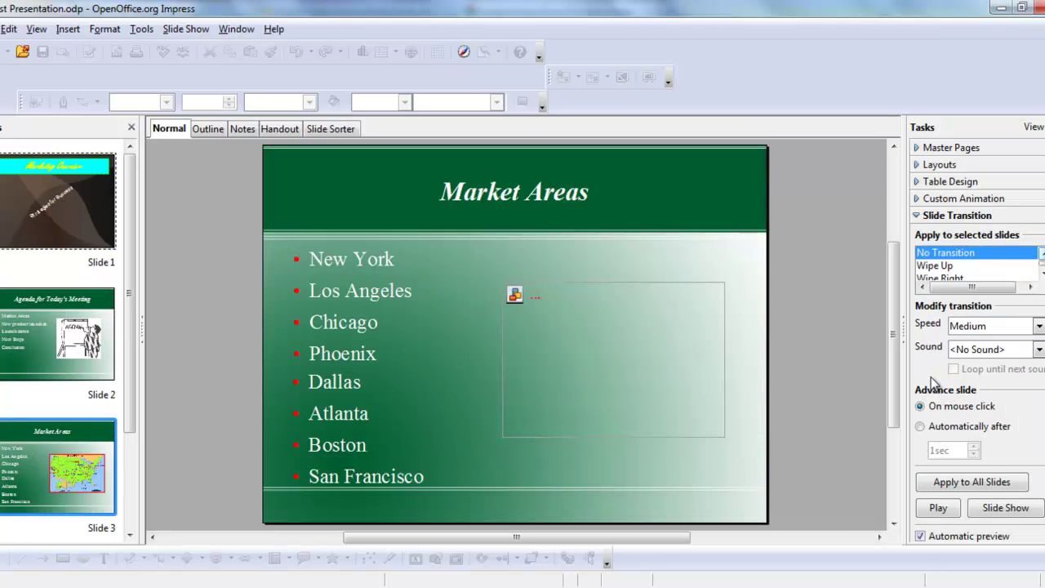
Select the Marketing Overview title slide and show the Slide Transition settings.
{"action": "left_click", "coordinate": [64, 226]}
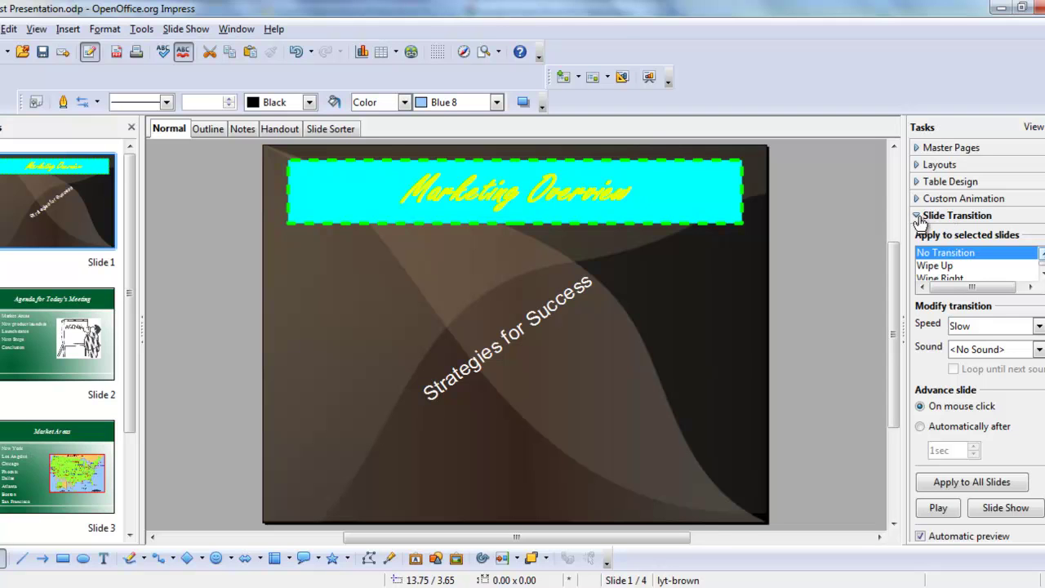
{"action": "left_click", "coordinate": [917, 164]}
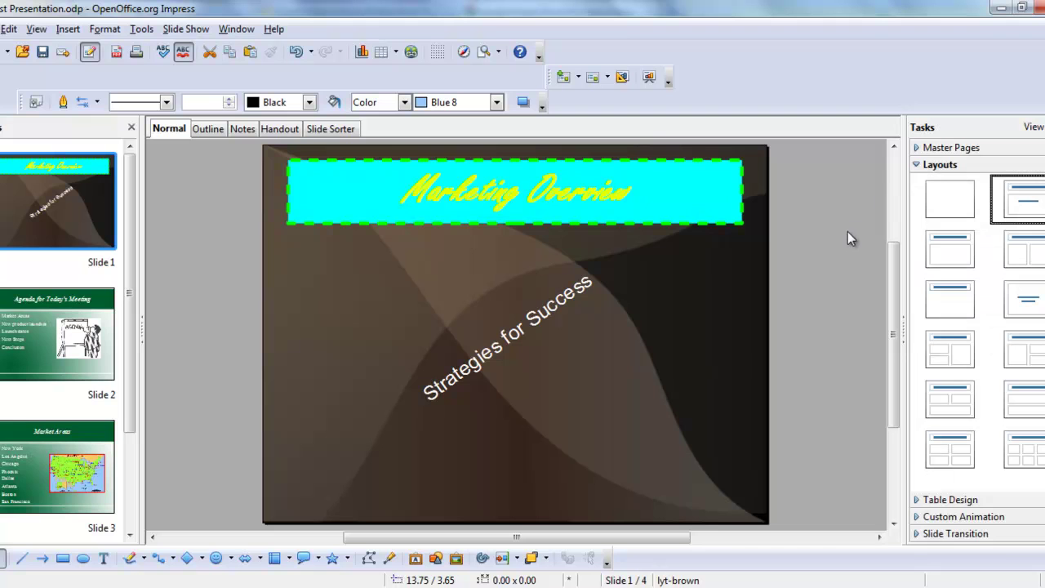
{"action": "left_click", "coordinate": [917, 533]}
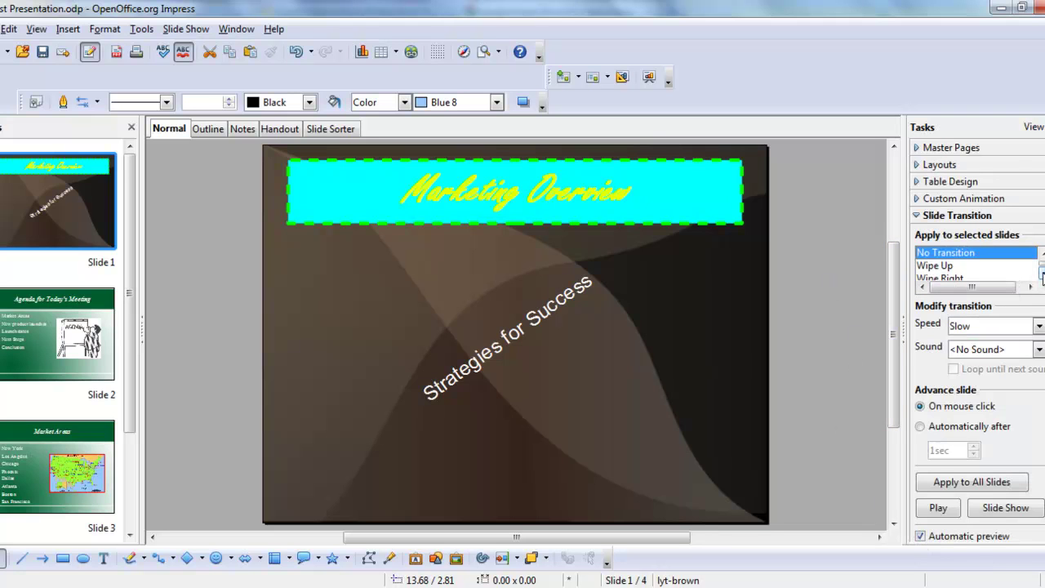
Scroll down the transition list and preview the Uncover Up transition on slide 1.
{"action": "left_click", "coordinate": [1041, 276]}
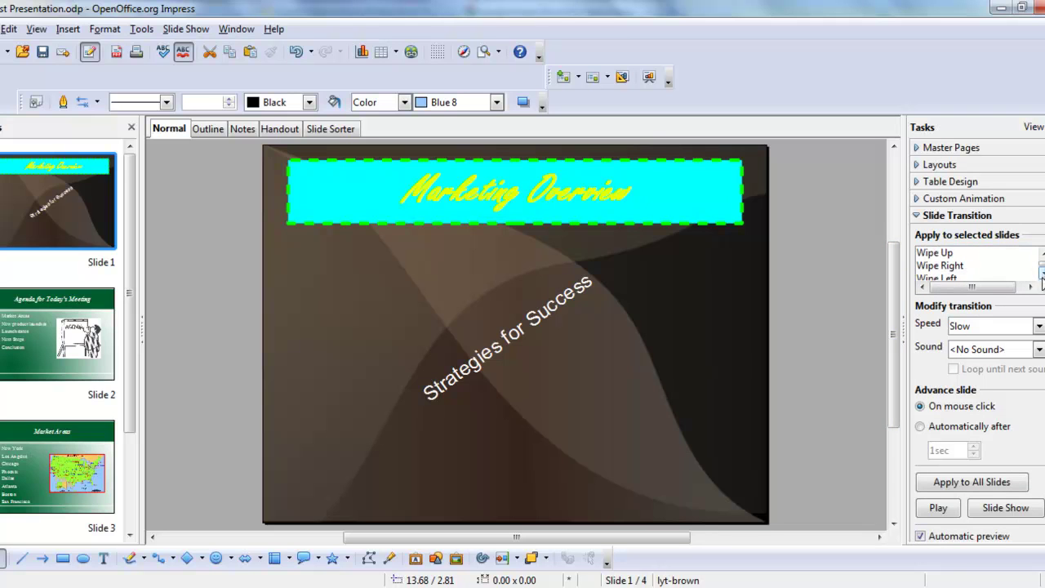
{"action": "left_click", "coordinate": [1042, 276]}
{"action": "left_click", "coordinate": [1042, 276]}
{"action": "left_click", "coordinate": [1042, 276]}
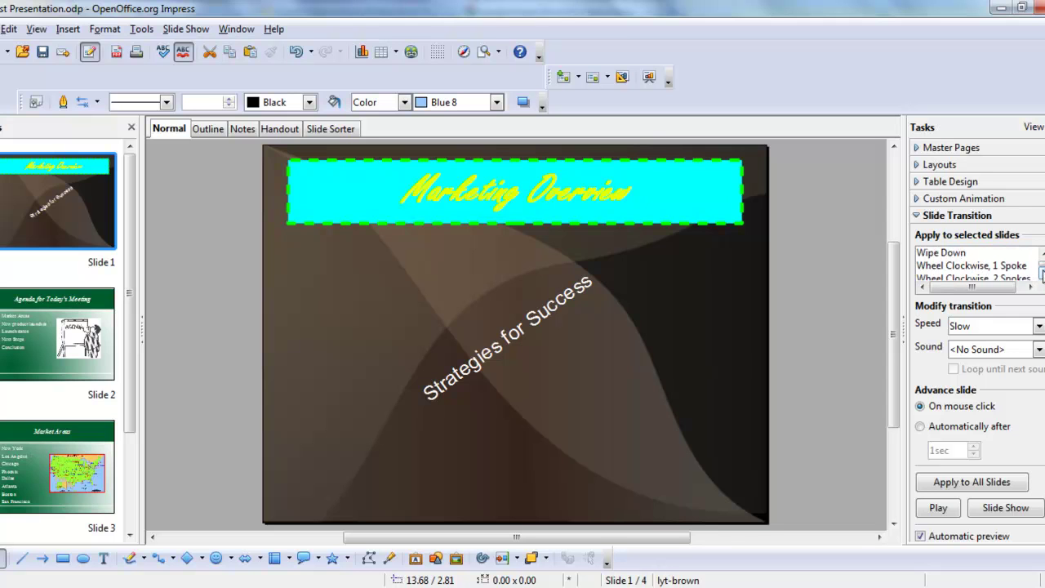
{"action": "left_click", "coordinate": [1042, 276]}
{"action": "left_click", "coordinate": [1042, 276]}
{"action": "left_click", "coordinate": [1041, 276]}
{"action": "left_click", "coordinate": [1041, 276]}
{"action": "left_click", "coordinate": [1041, 276]}
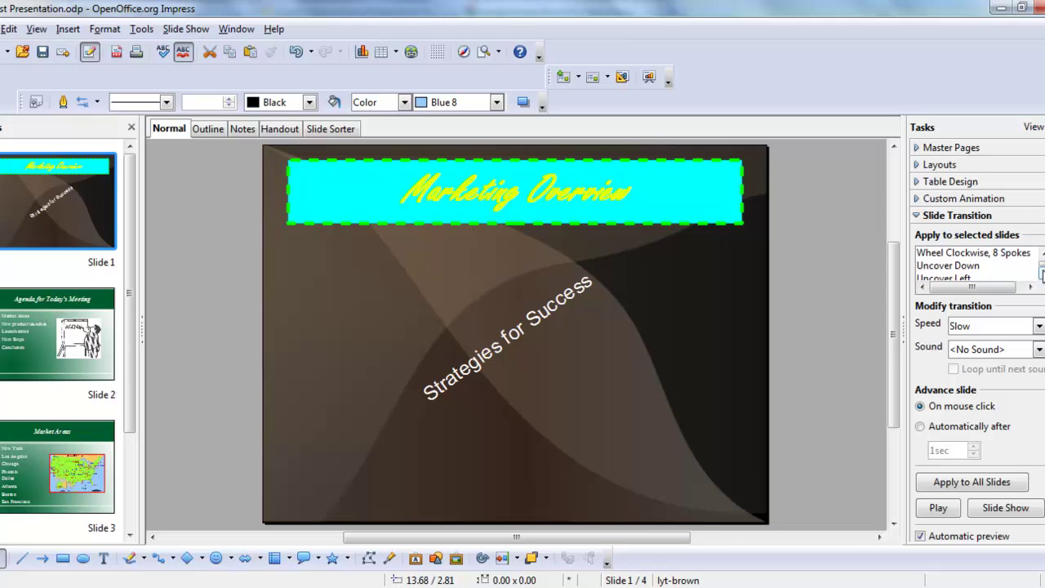
{"action": "left_click", "coordinate": [1041, 276]}
{"action": "left_click", "coordinate": [1042, 276]}
{"action": "left_click", "coordinate": [1041, 276]}
{"action": "left_click", "coordinate": [1042, 276]}
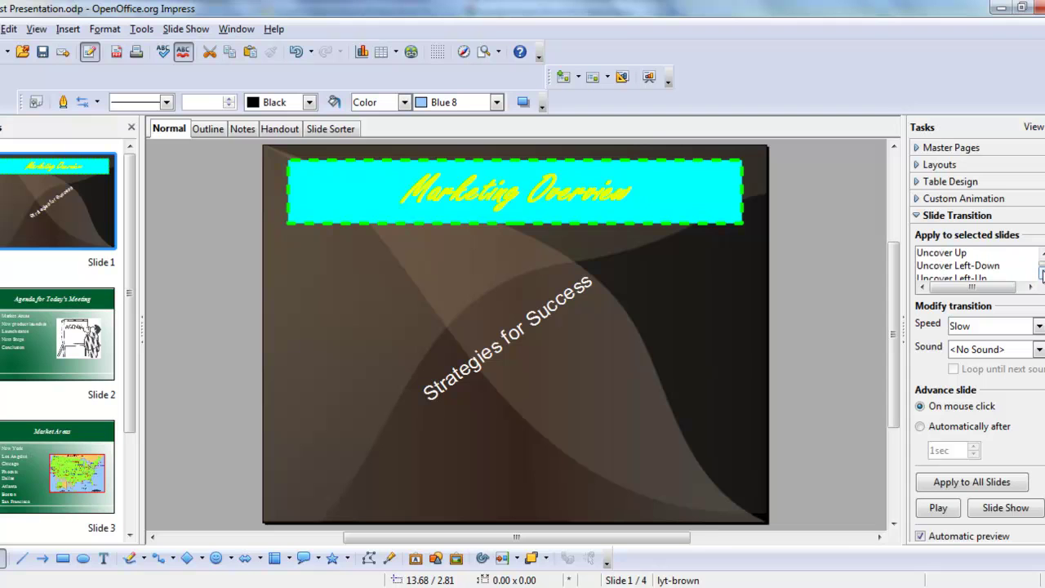
{"action": "left_click", "coordinate": [929, 257]}
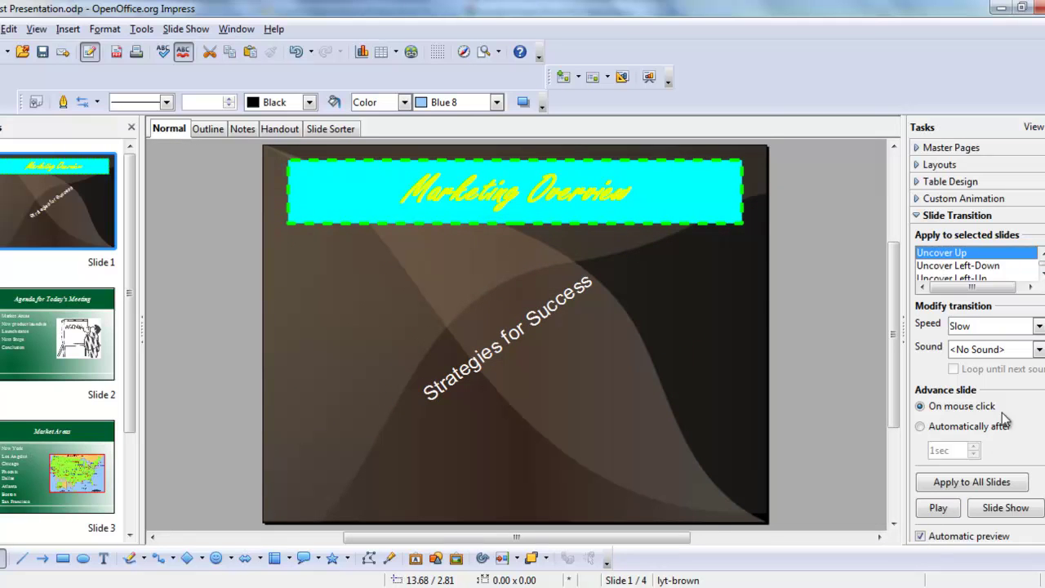
Try Random Bars Vertical, Random Bars Horizontal and Shape Plus, settling on Random Bars Vertical.
{"action": "left_click", "coordinate": [1041, 273]}
{"action": "left_click", "coordinate": [1042, 273]}
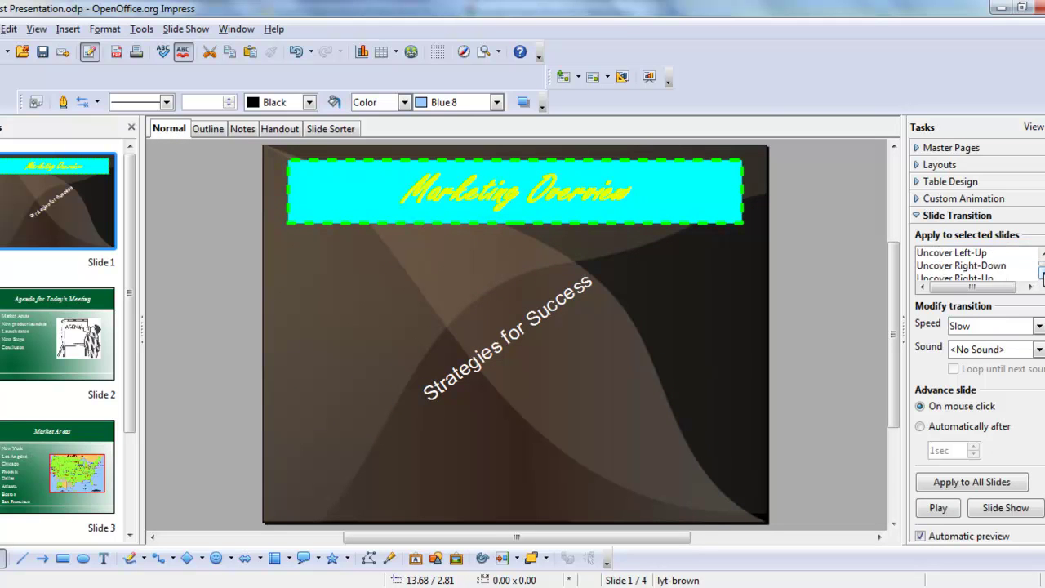
{"action": "left_click", "coordinate": [1042, 274]}
{"action": "left_click", "coordinate": [1041, 274]}
{"action": "left_click", "coordinate": [968, 267]}
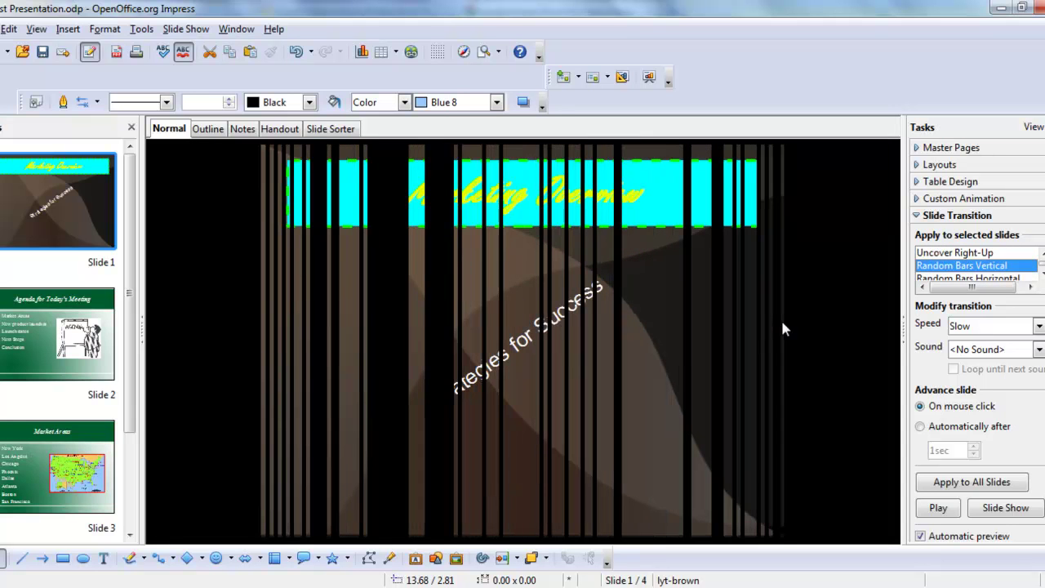
{"action": "left_click", "coordinate": [1042, 273]}
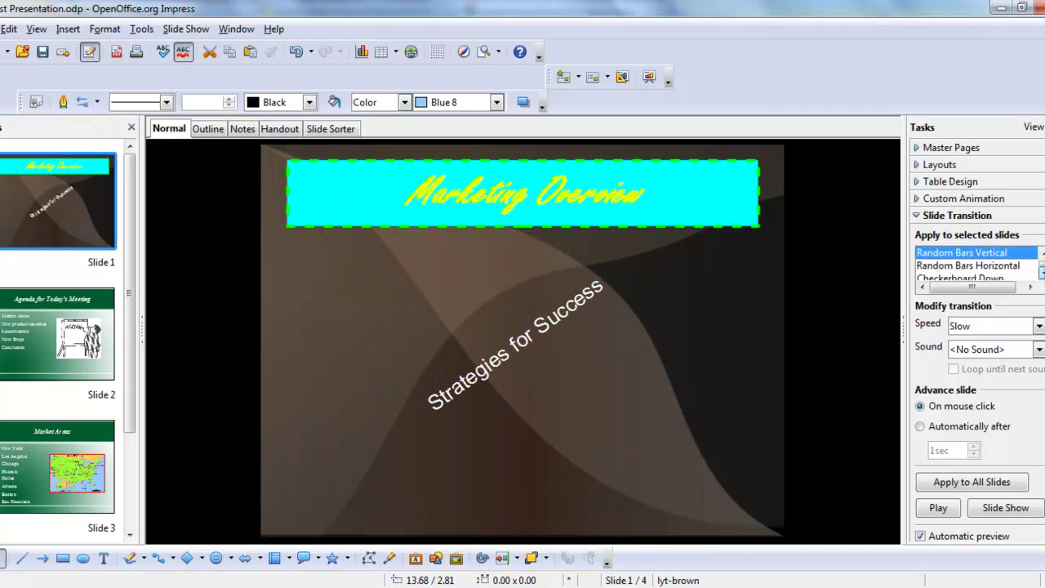
{"action": "left_click", "coordinate": [976, 265]}
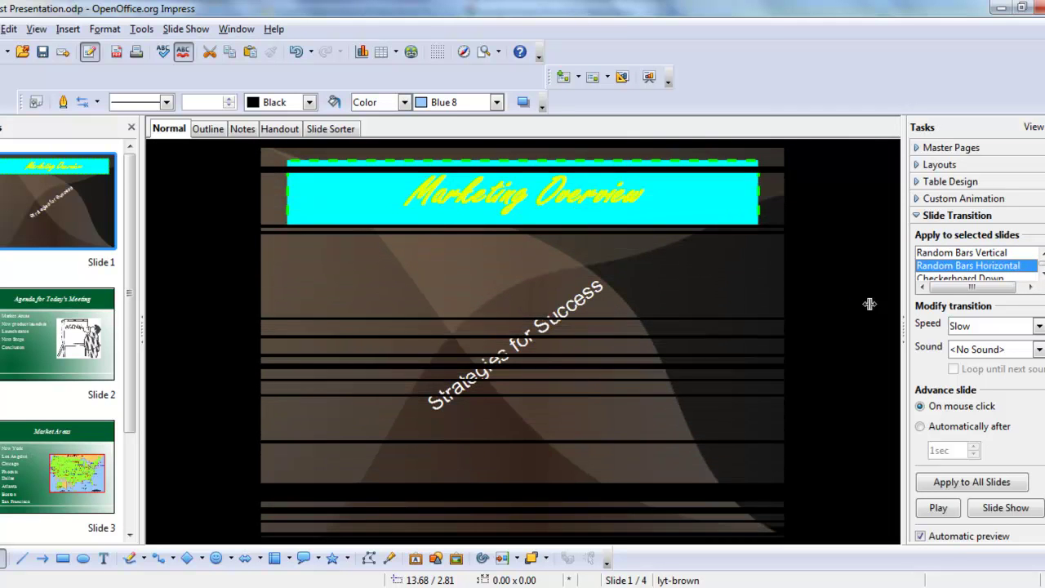
{"action": "left_click", "coordinate": [1042, 276]}
{"action": "left_click", "coordinate": [1042, 276]}
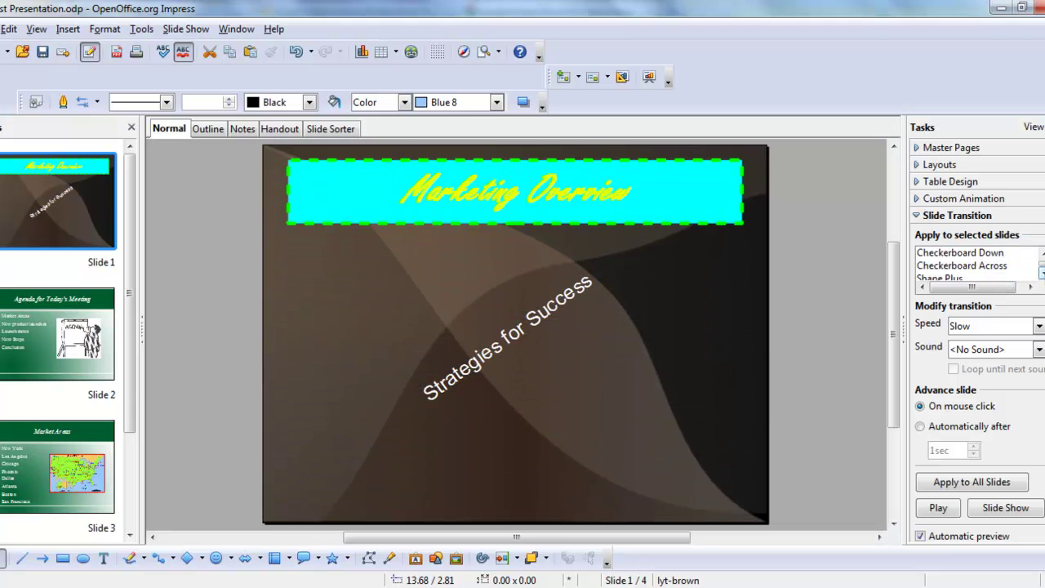
{"action": "left_click", "coordinate": [943, 279]}
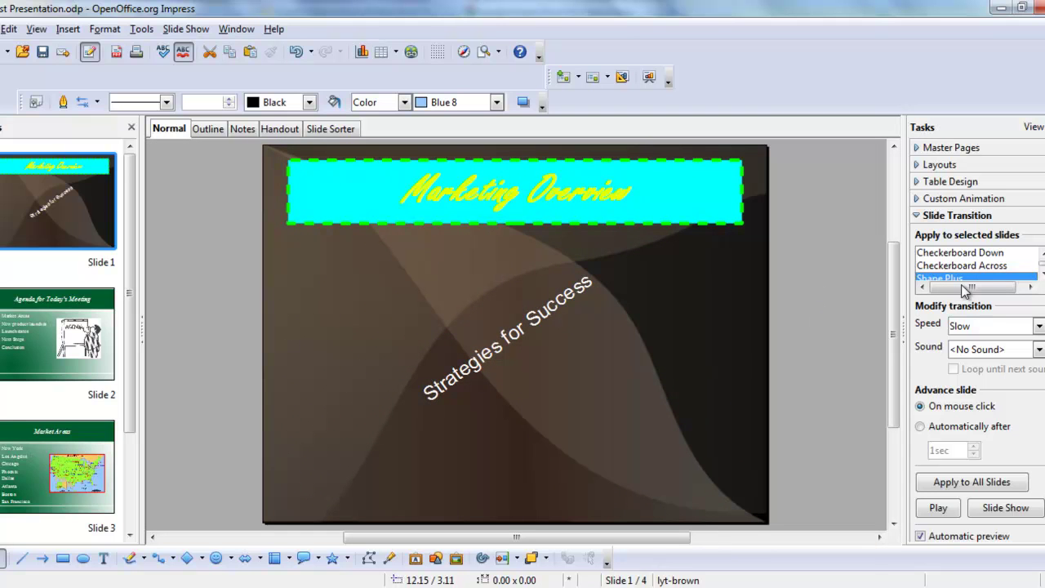
{"action": "scroll", "coordinate": [1042, 255], "scroll_direction": "up", "scroll_amount": 2}
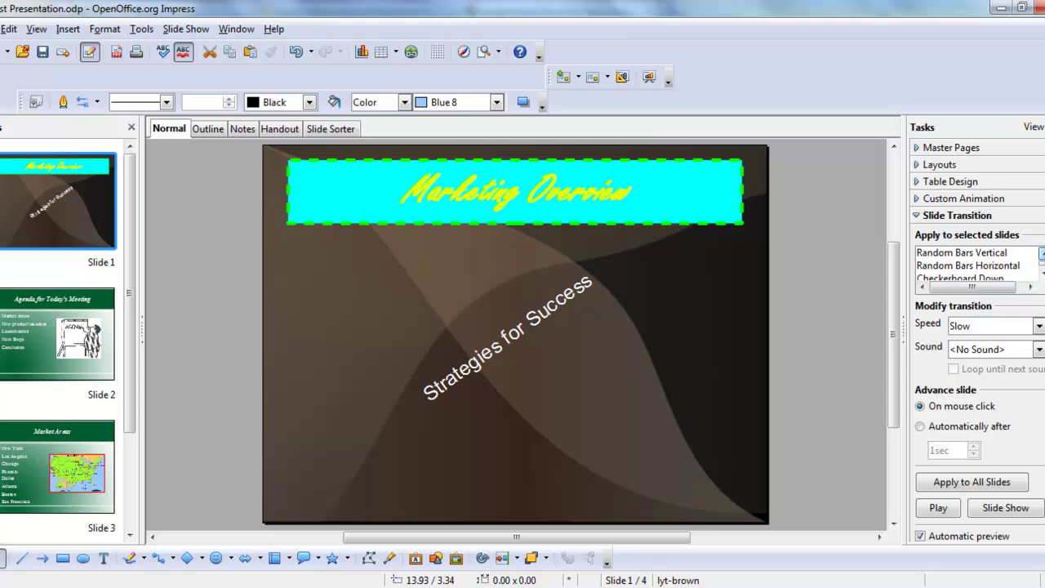
{"action": "left_click", "coordinate": [989, 254]}
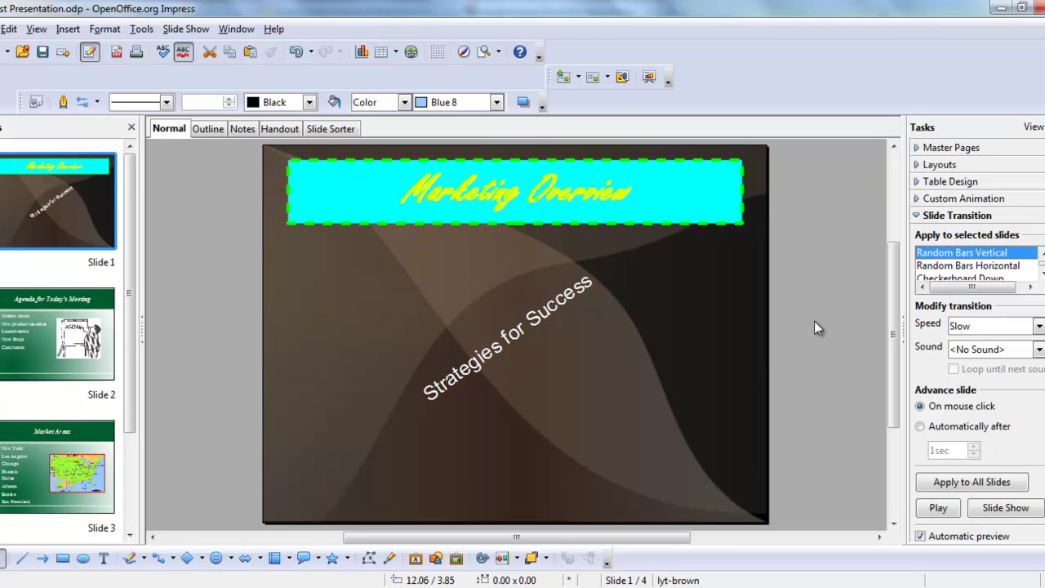
Set the transition speed to Fast and, after trying beam and glasses, the sound to nature1.
{"action": "left_click", "coordinate": [1039, 326]}
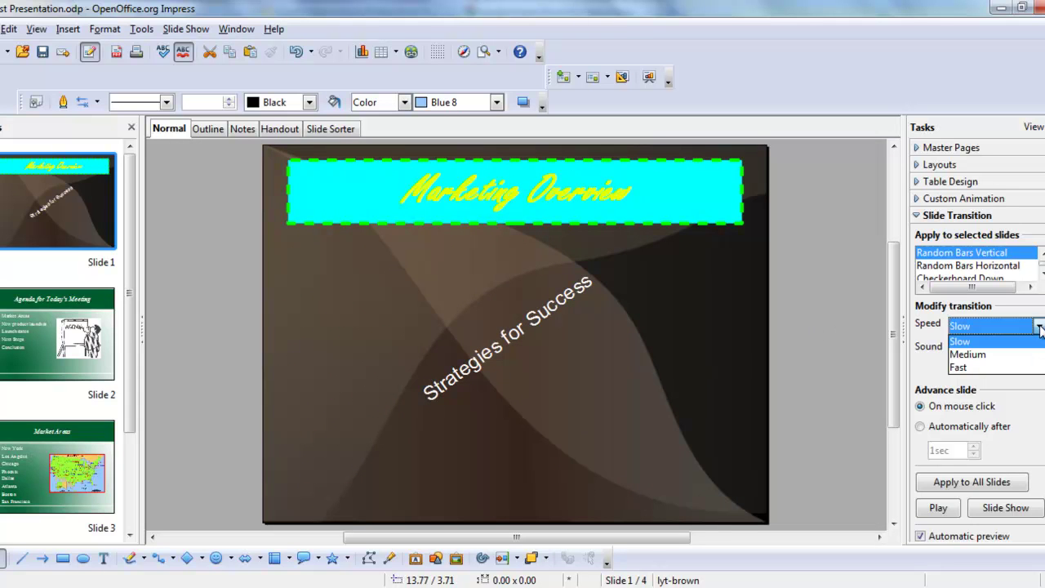
{"action": "left_click", "coordinate": [965, 368]}
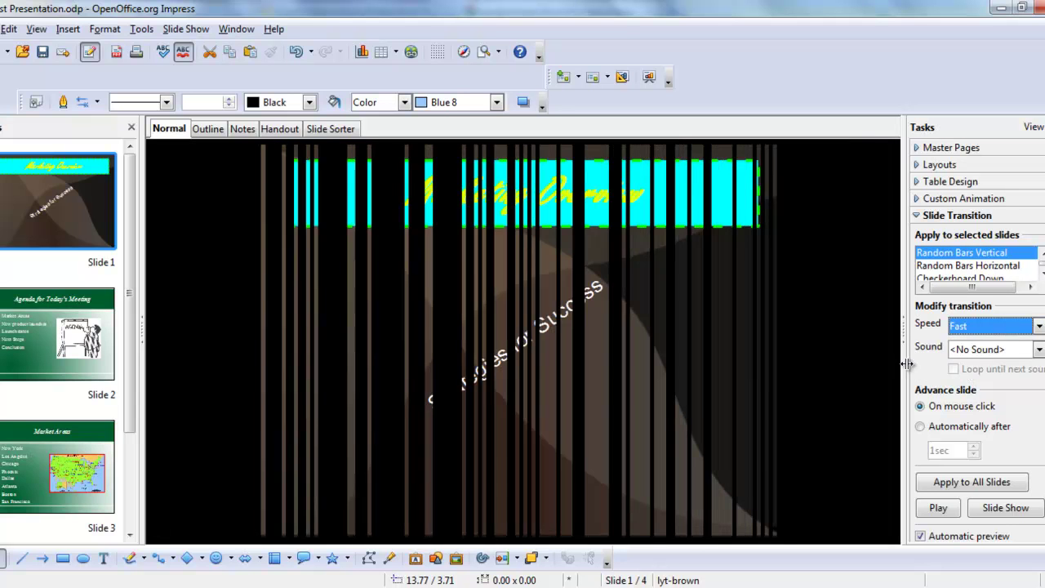
{"action": "left_click", "coordinate": [1039, 349]}
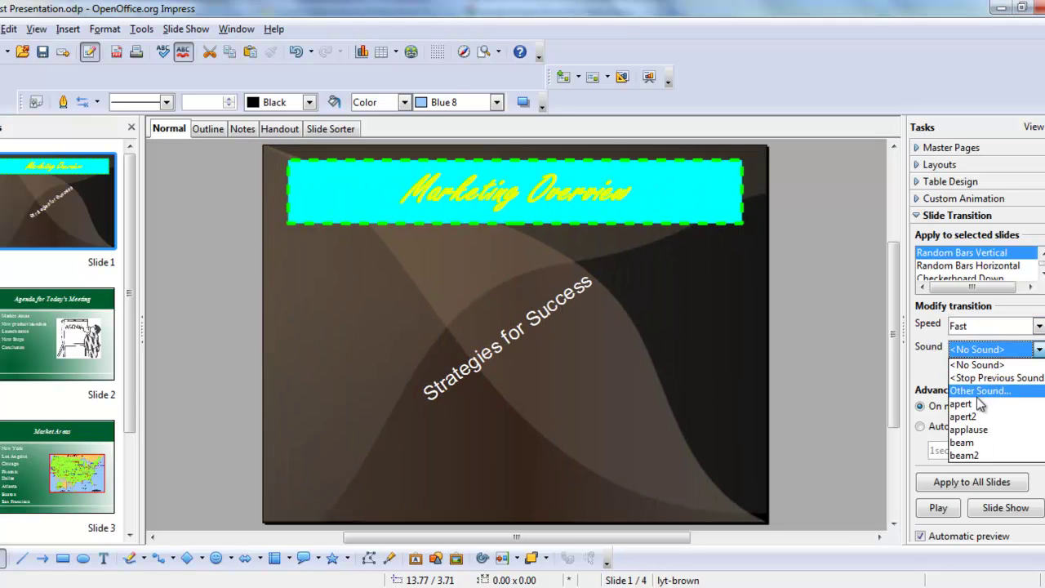
{"action": "left_click", "coordinate": [963, 443]}
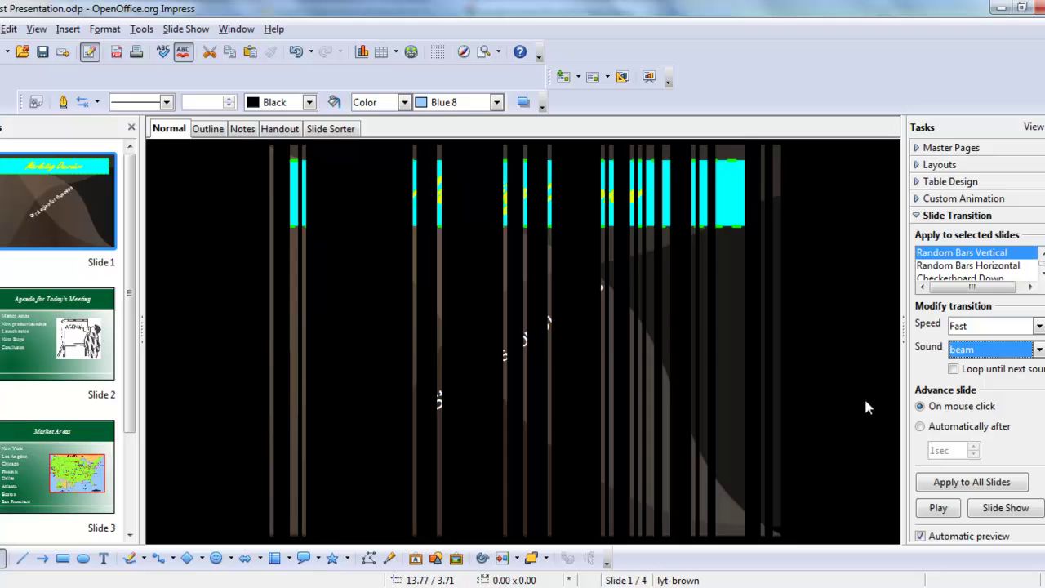
{"action": "left_click", "coordinate": [1039, 350]}
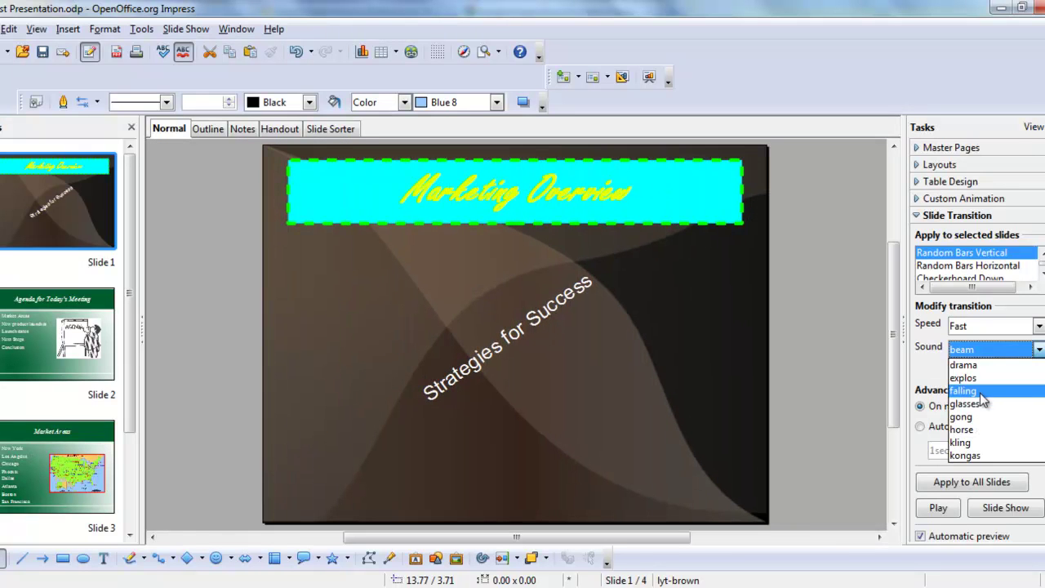
{"action": "left_click", "coordinate": [824, 384]}
{"action": "key", "text": "g"}
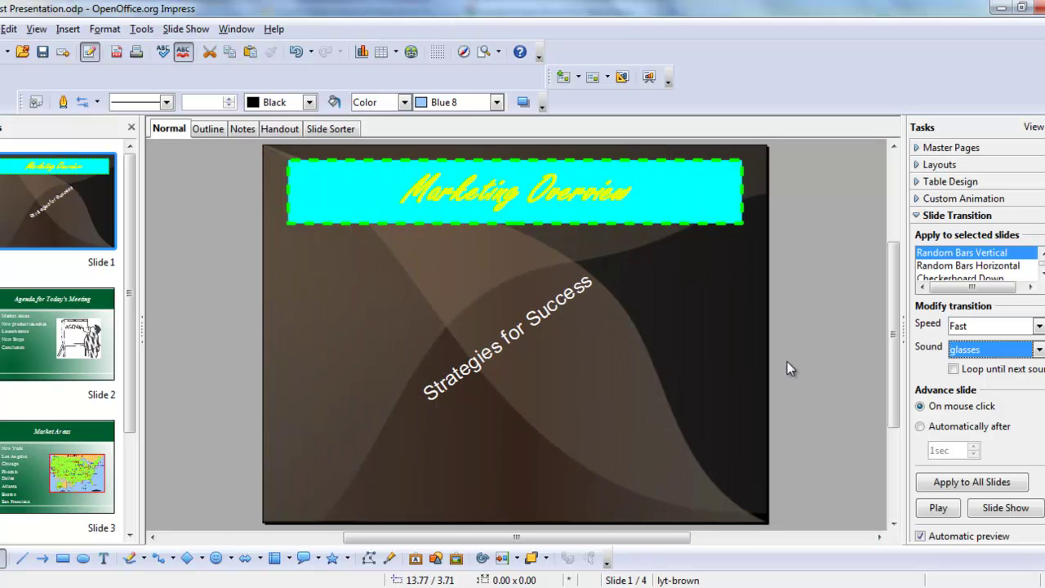
{"action": "left_click", "coordinate": [1038, 349]}
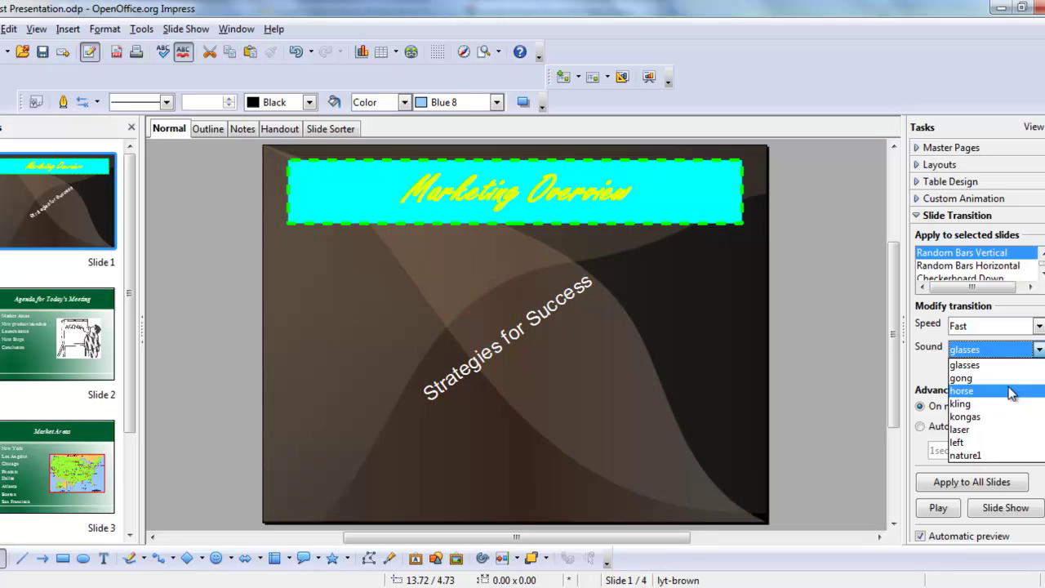
{"action": "left_click", "coordinate": [979, 455]}
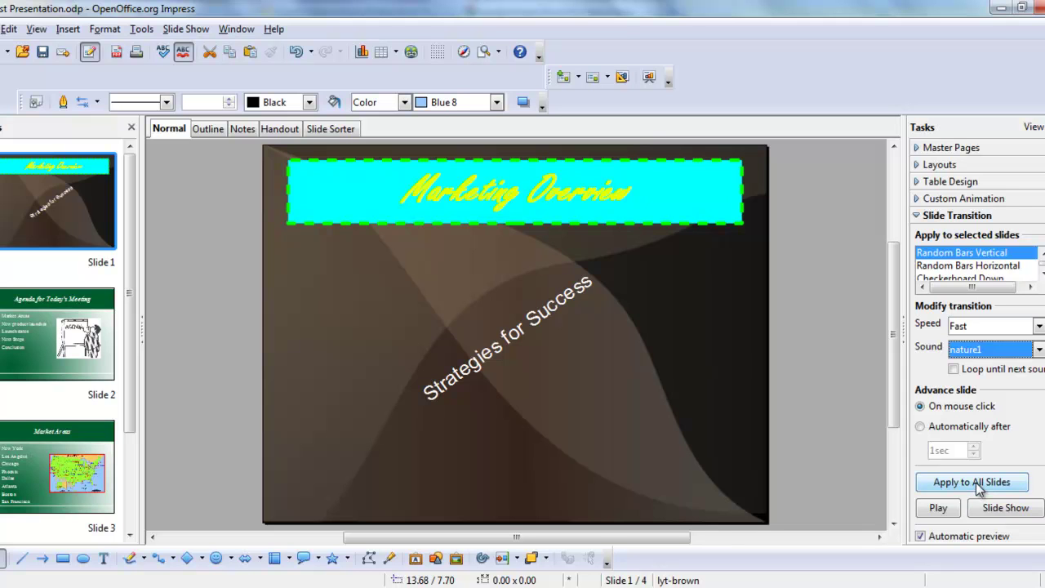
Apply Random Bars Vertical with nature1 sound to all slides and run the slide show preview.
{"action": "left_click", "coordinate": [976, 483]}
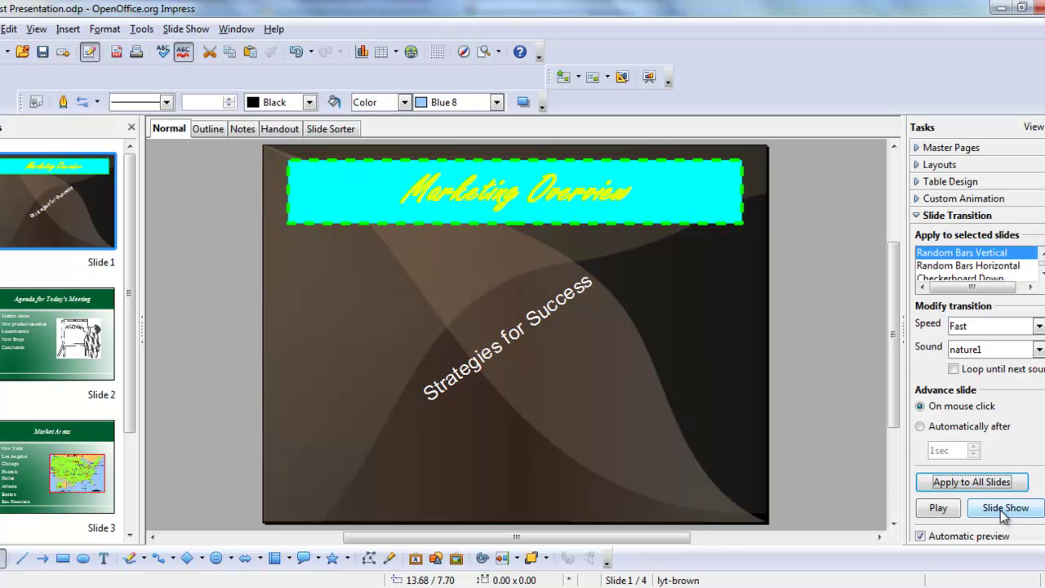
{"action": "left_click", "coordinate": [1004, 508]}
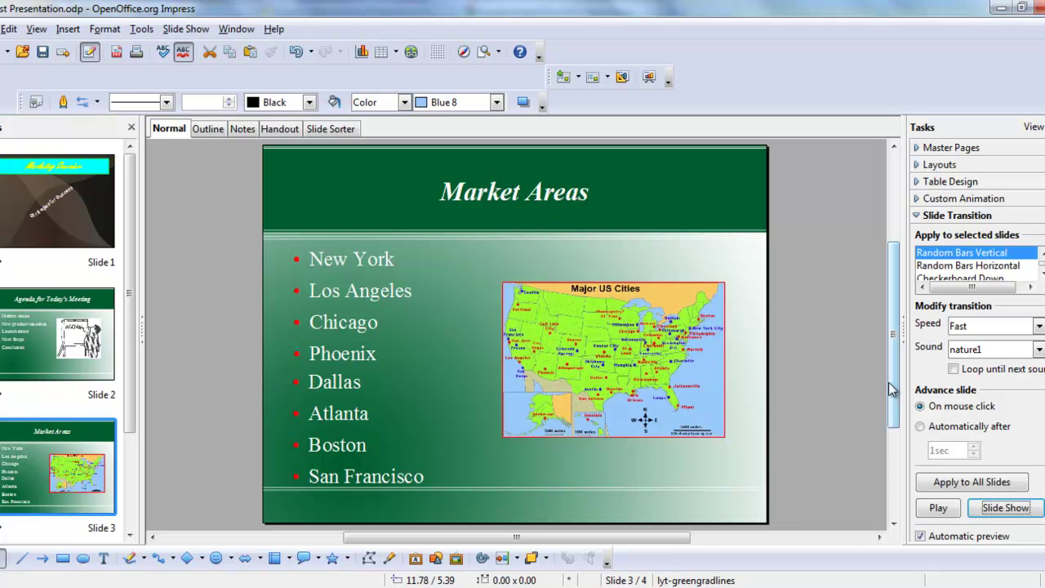
Give slide 3, Market Areas, the Fade Through Black transition.
{"action": "mouse_move", "coordinate": [894, 394]}
{"action": "left_mouse_down"}
{"action": "mouse_move", "coordinate": [890, 233]}
{"action": "mouse_move", "coordinate": [890, 385]}
{"action": "left_mouse_up"}
{"action": "scroll", "coordinate": [976, 265], "scroll_direction": "up", "scroll_amount": 5}
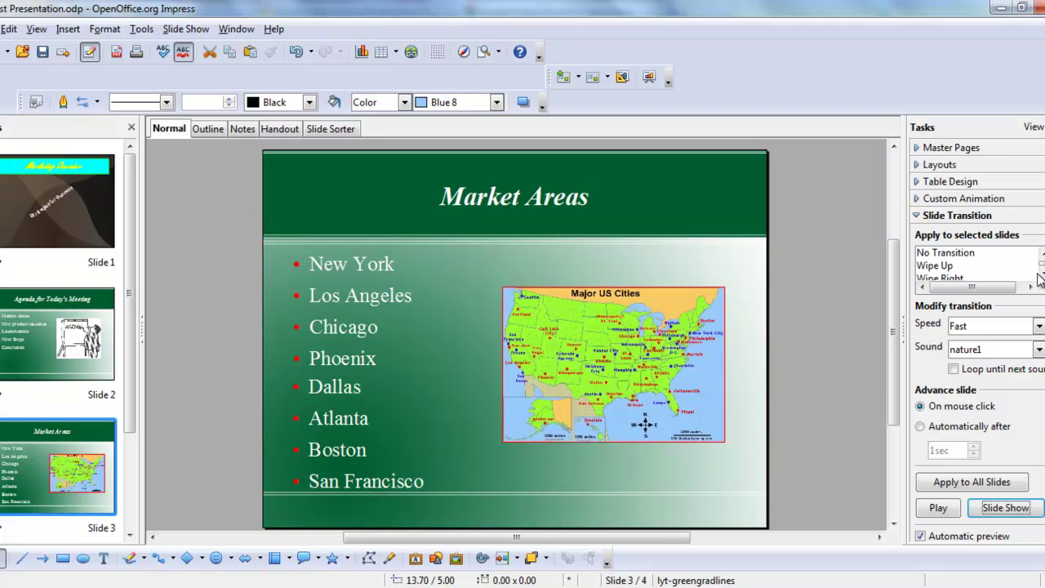
{"action": "scroll", "coordinate": [1041, 272], "scroll_direction": "down", "scroll_amount": 5}
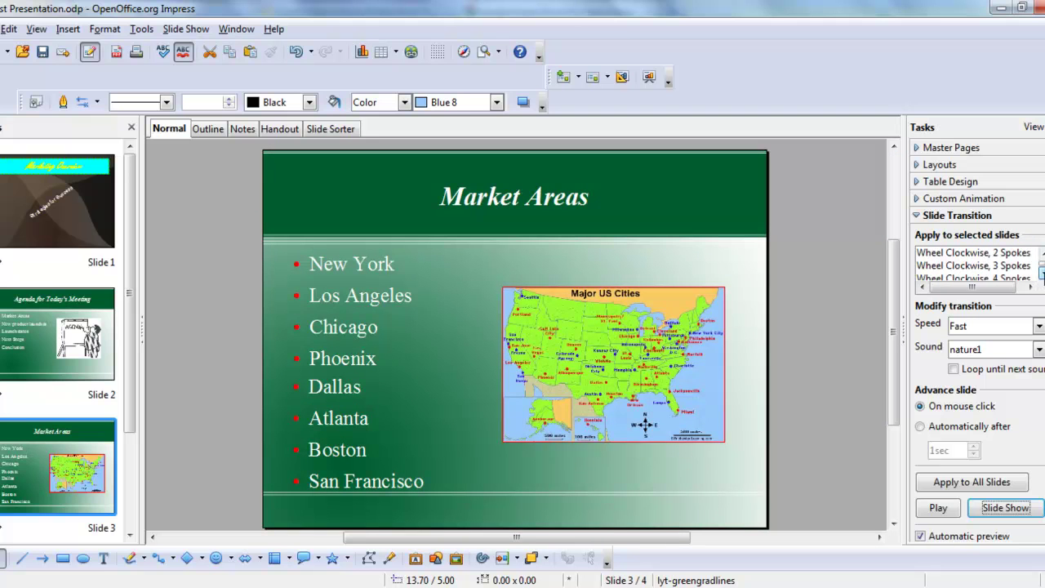
{"action": "scroll", "coordinate": [1041, 272], "scroll_direction": "down", "scroll_amount": 6}
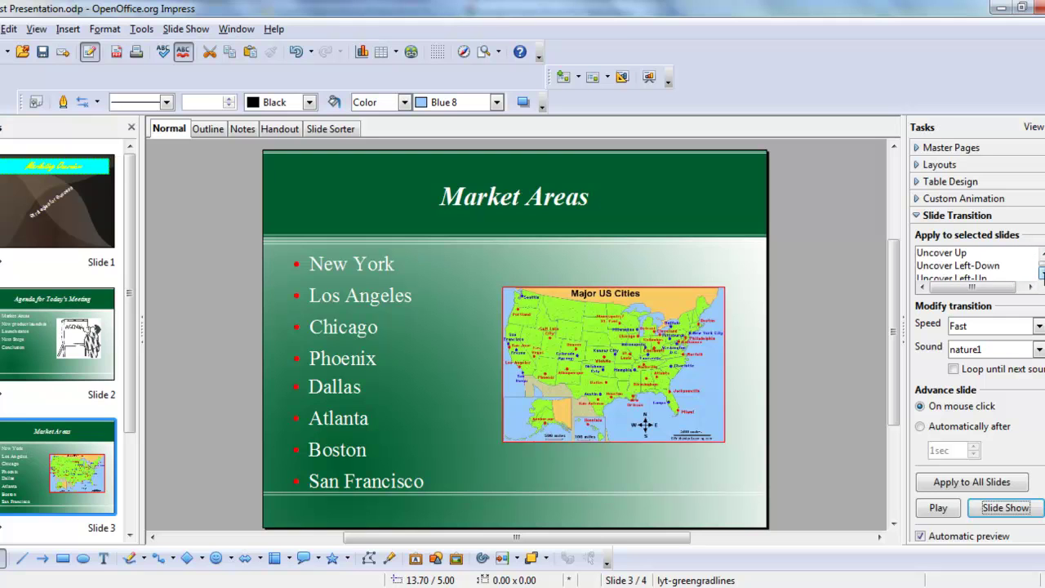
{"action": "scroll", "coordinate": [1041, 272], "scroll_direction": "down", "scroll_amount": 5}
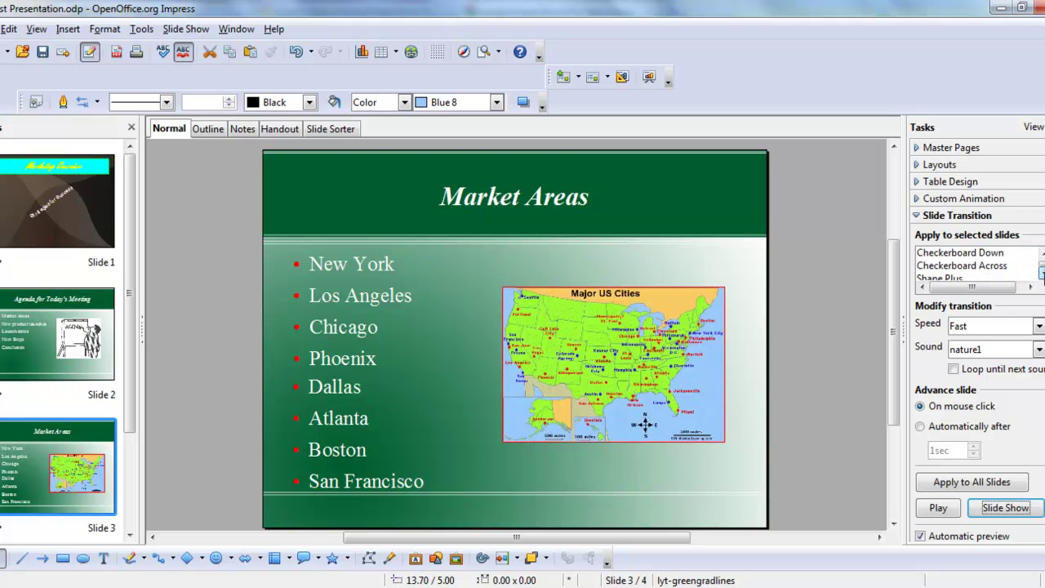
{"action": "scroll", "coordinate": [1041, 271], "scroll_direction": "down", "scroll_amount": 5}
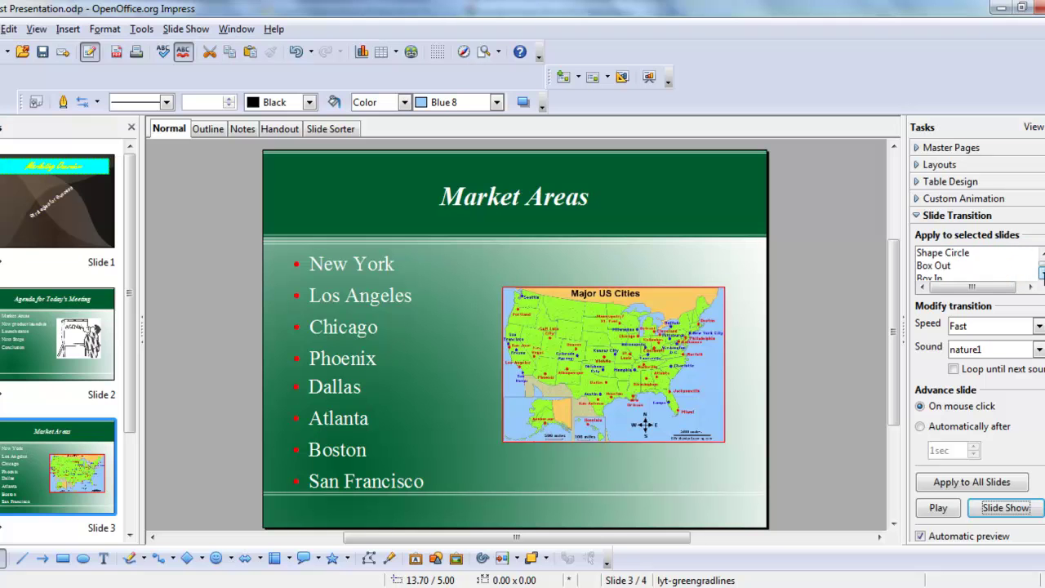
{"action": "scroll", "coordinate": [1041, 272], "scroll_direction": "down", "scroll_amount": 4}
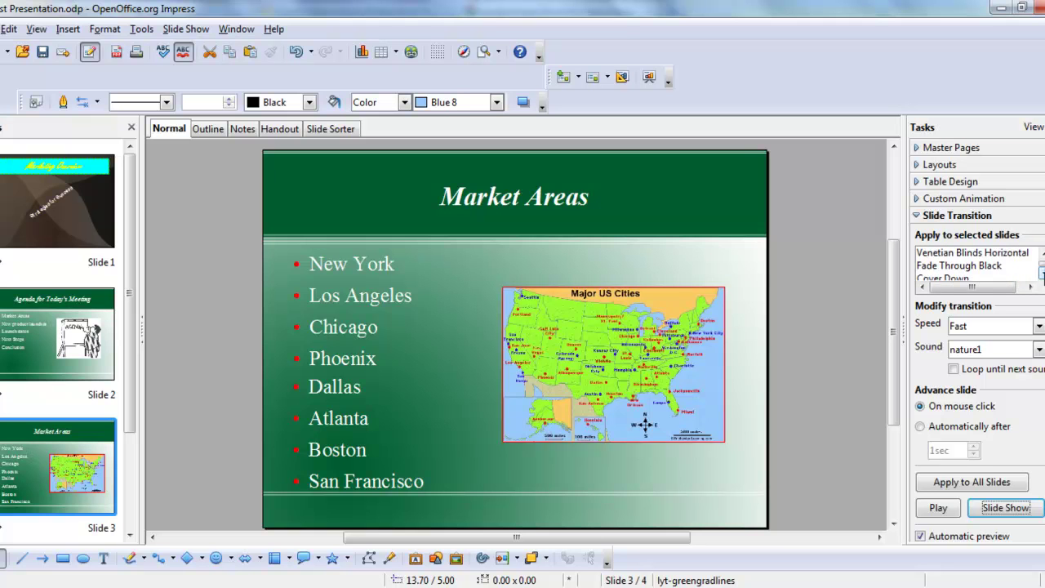
{"action": "left_click", "coordinate": [952, 267]}
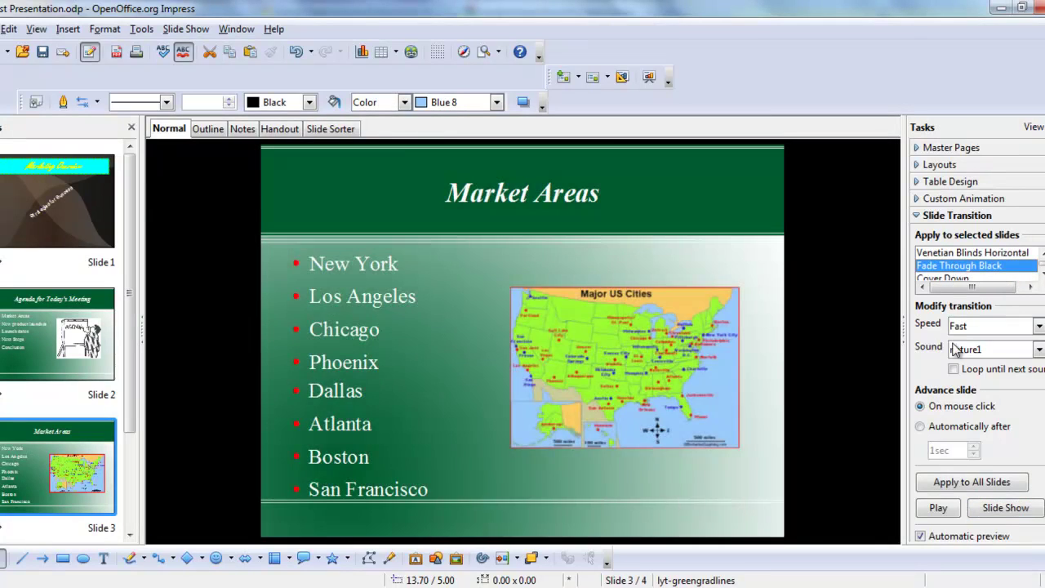
Try the ok, strom and ups sounds, then set the transition sound to top.
{"action": "left_click", "coordinate": [1038, 349]}
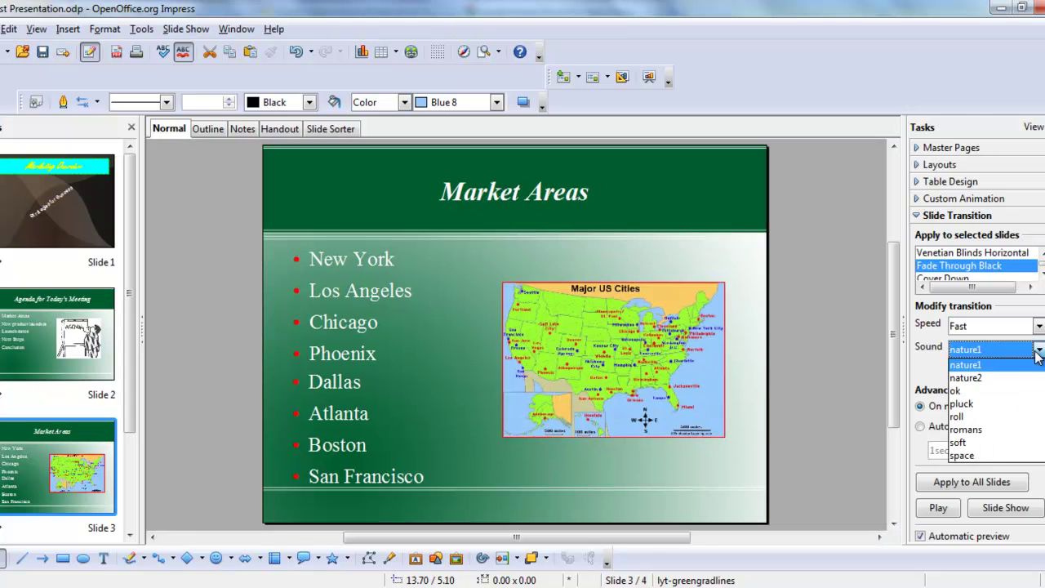
{"action": "left_click", "coordinate": [994, 392]}
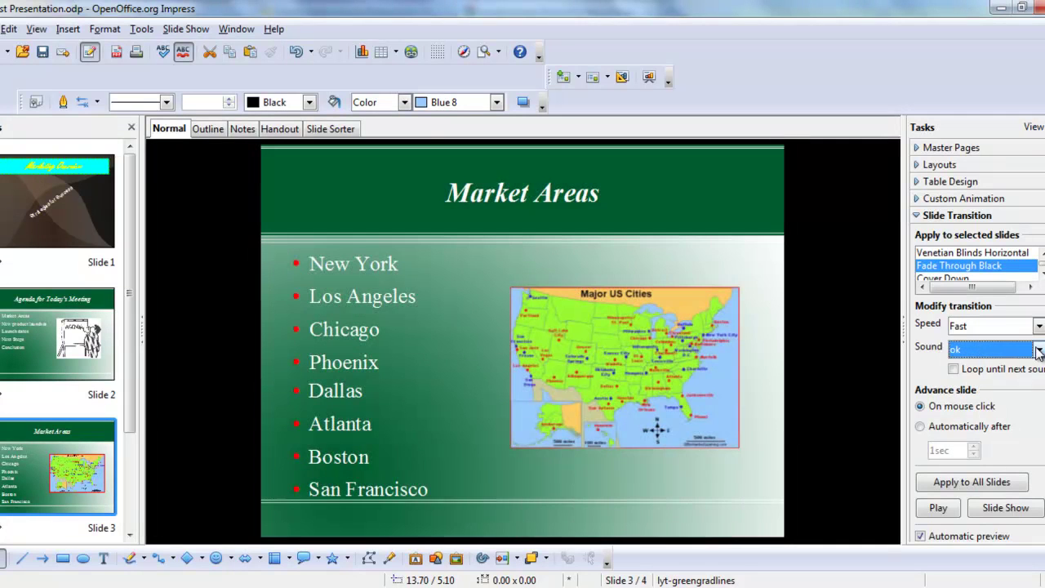
{"action": "left_click", "coordinate": [1039, 350]}
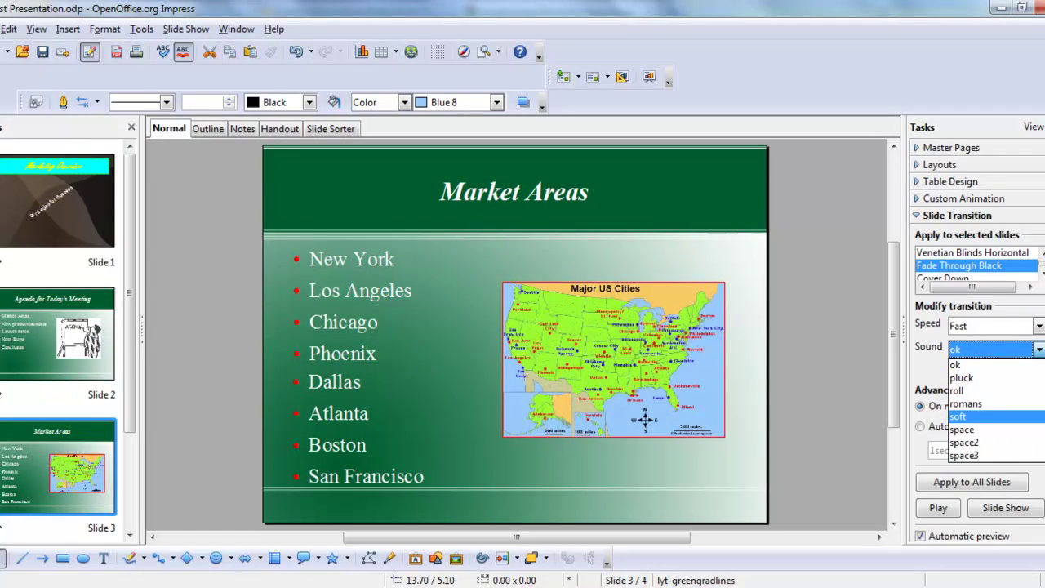
{"action": "scroll", "coordinate": [964, 385], "scroll_direction": "down", "scroll_amount": 1}
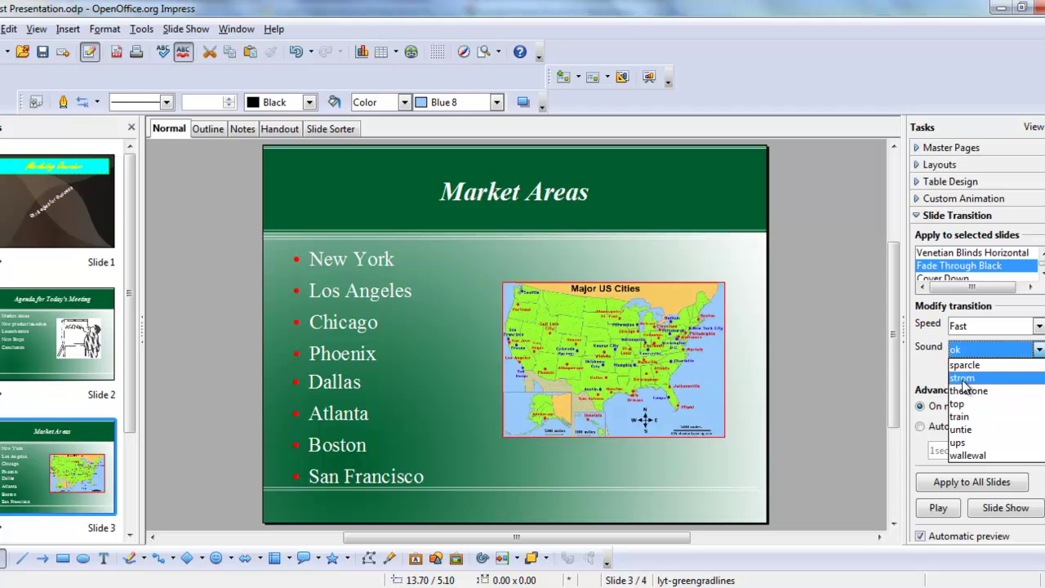
{"action": "left_click", "coordinate": [964, 381]}
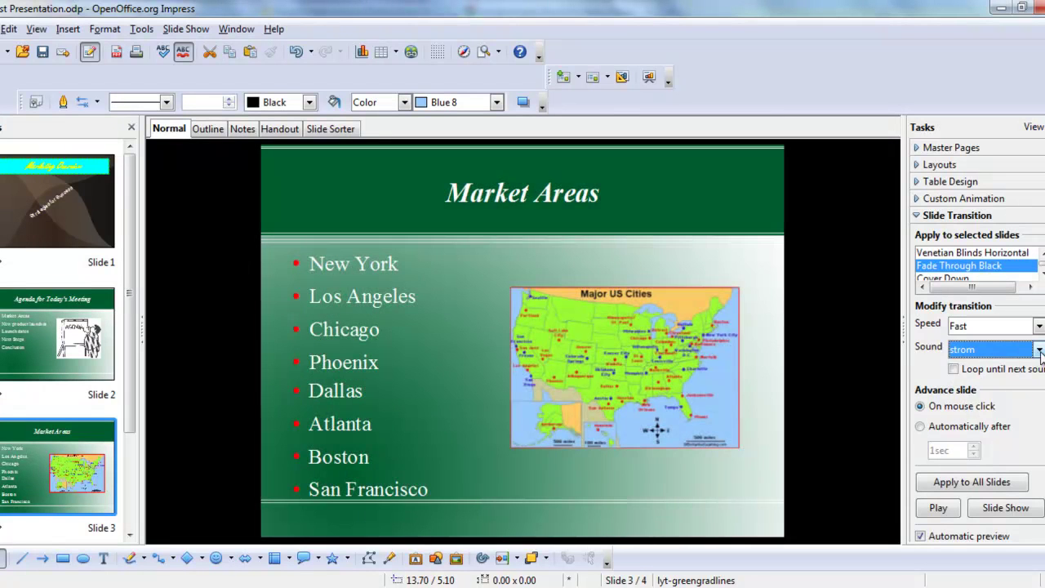
{"action": "left_click", "coordinate": [1040, 350]}
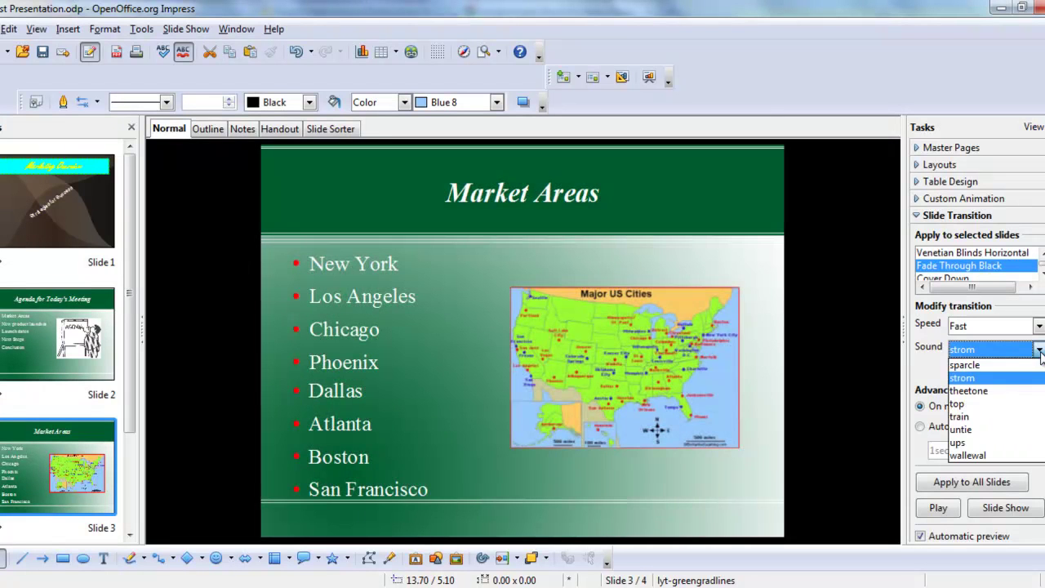
{"action": "left_click", "coordinate": [961, 443]}
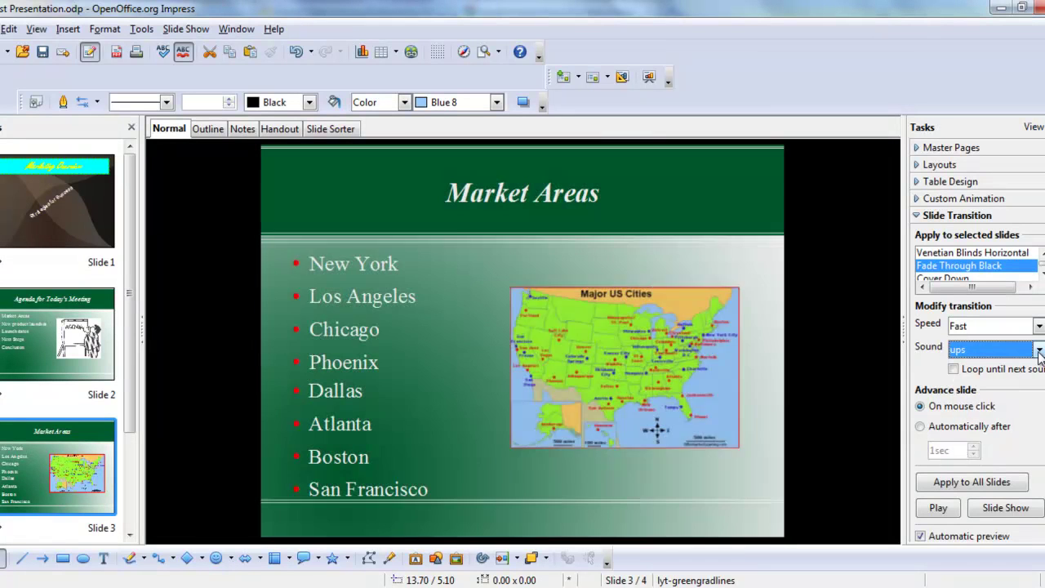
{"action": "left_click", "coordinate": [1039, 349]}
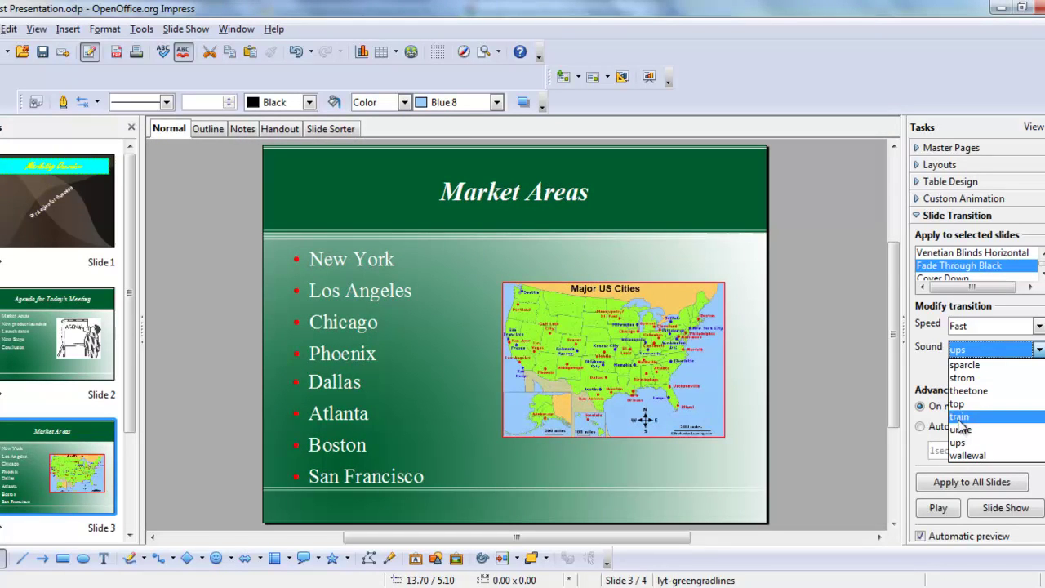
{"action": "left_click", "coordinate": [959, 405]}
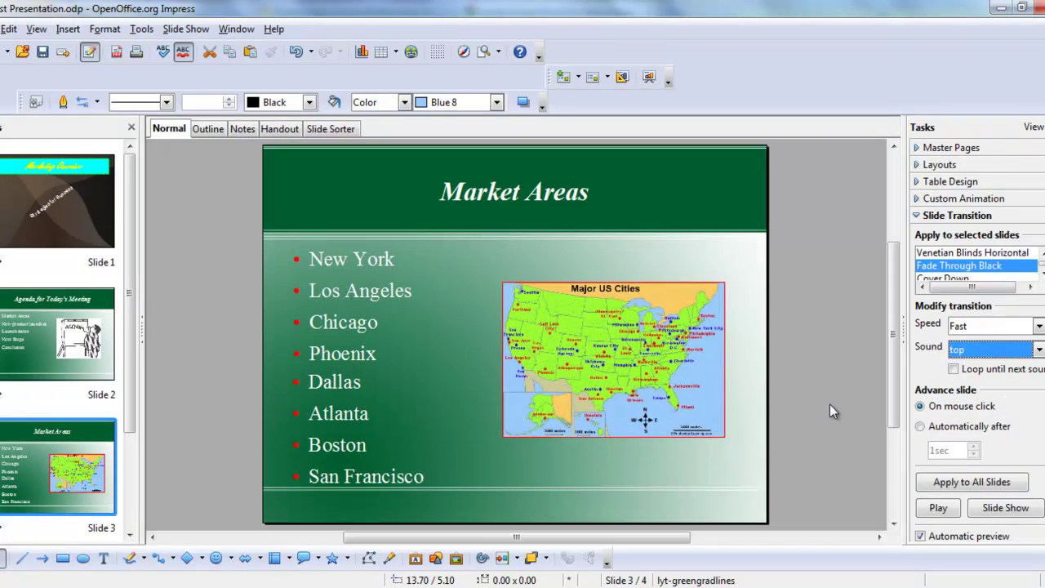
Apply Fade Through Black with the top sound to all slides.
{"action": "left_click", "coordinate": [971, 484]}
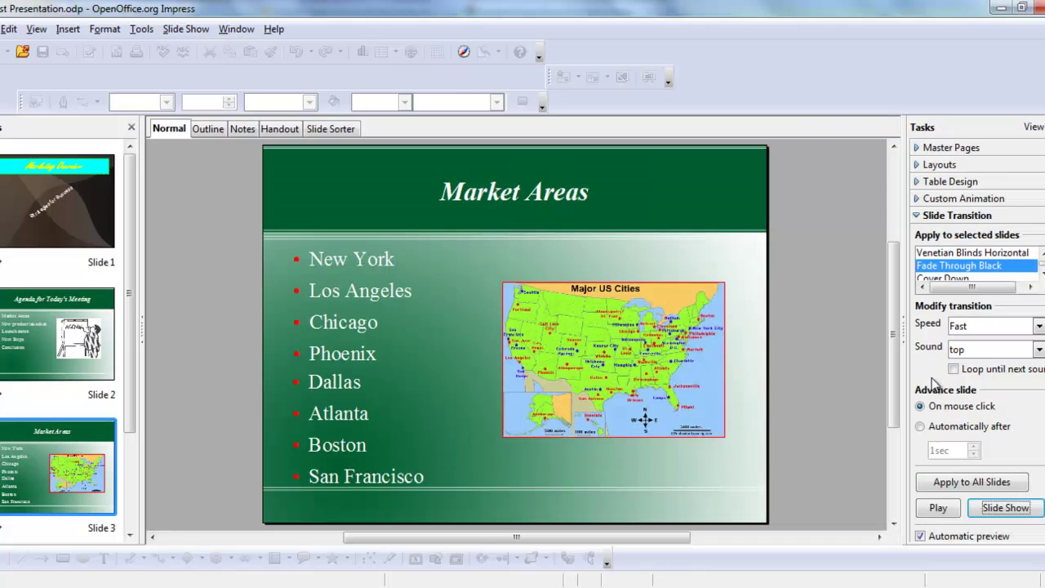
Set slide 3's transition sound to the 70-B-Clouds-Piano clip from Music > Creative Commons.
{"action": "left_click", "coordinate": [1039, 350]}
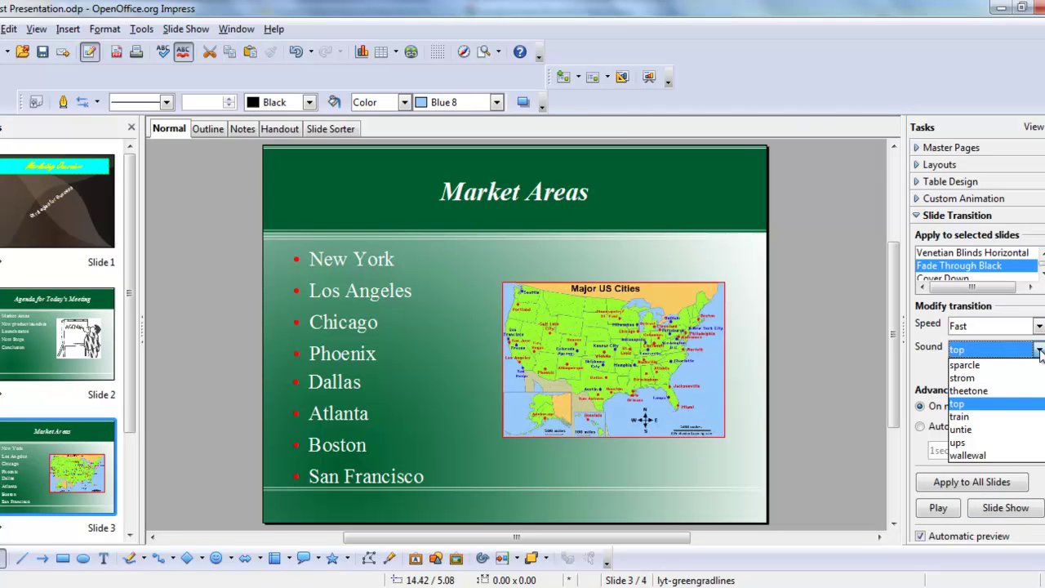
{"action": "scroll", "coordinate": [1012, 392], "scroll_direction": "up", "scroll_amount": 10}
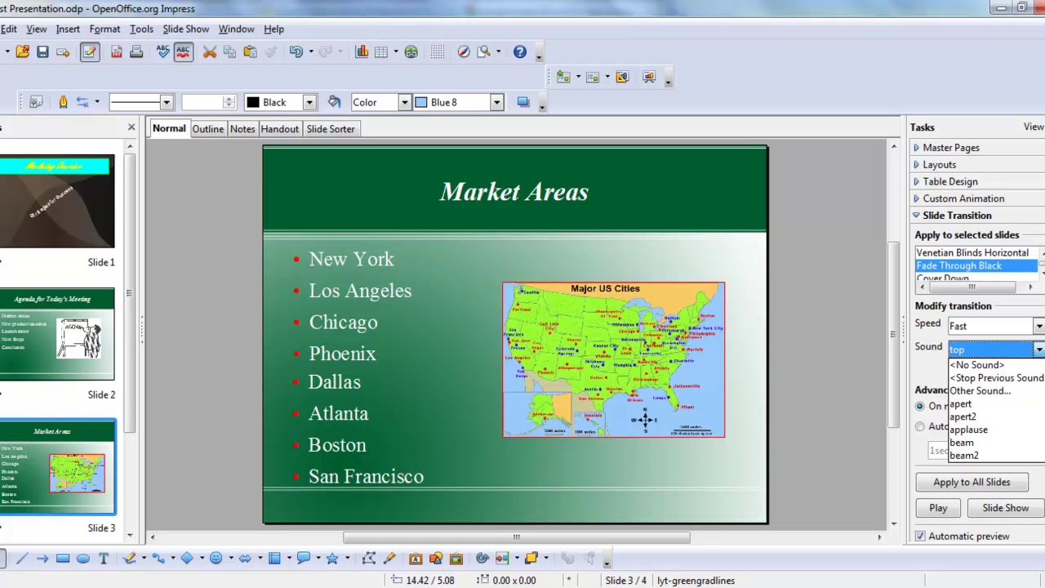
{"action": "left_click", "coordinate": [1012, 372]}
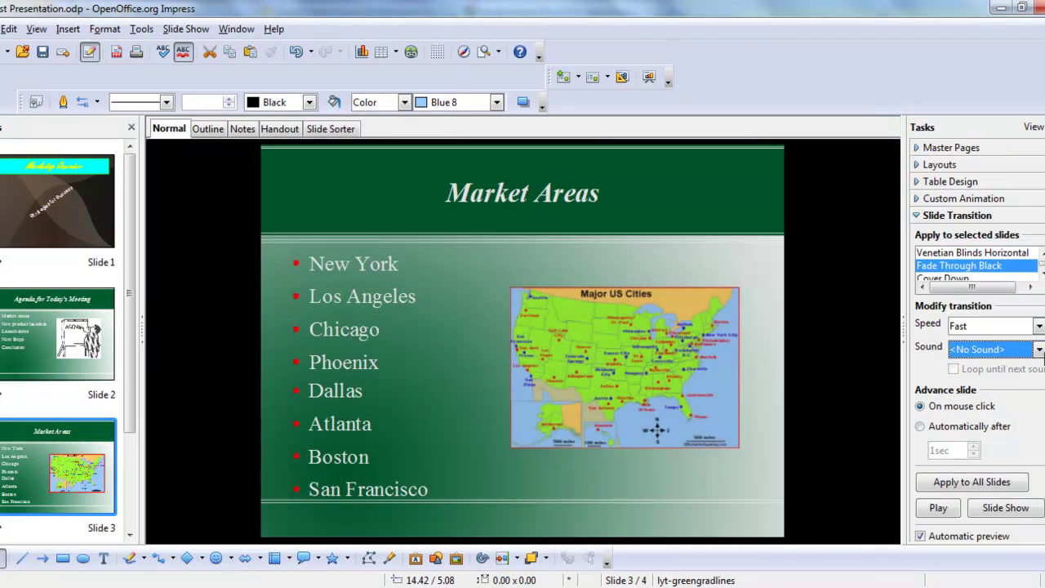
{"action": "left_click", "coordinate": [1039, 349]}
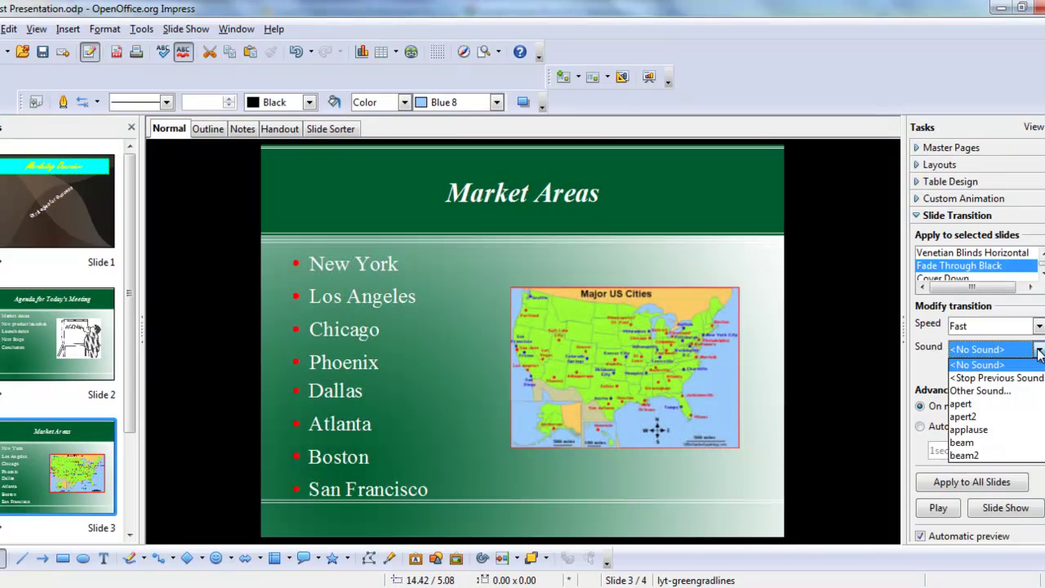
{"action": "left_click", "coordinate": [982, 389]}
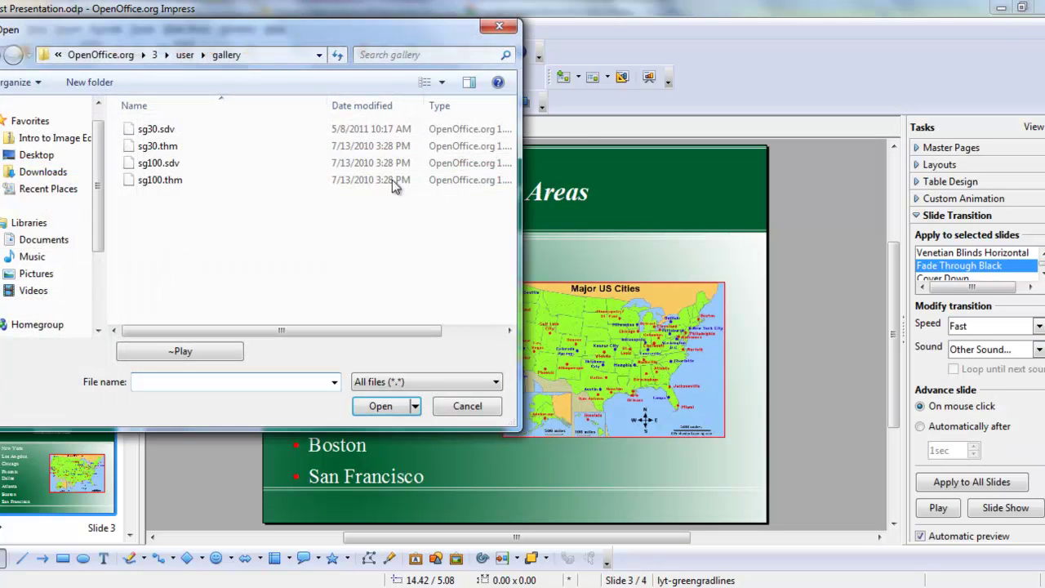
{"action": "left_click", "coordinate": [32, 257]}
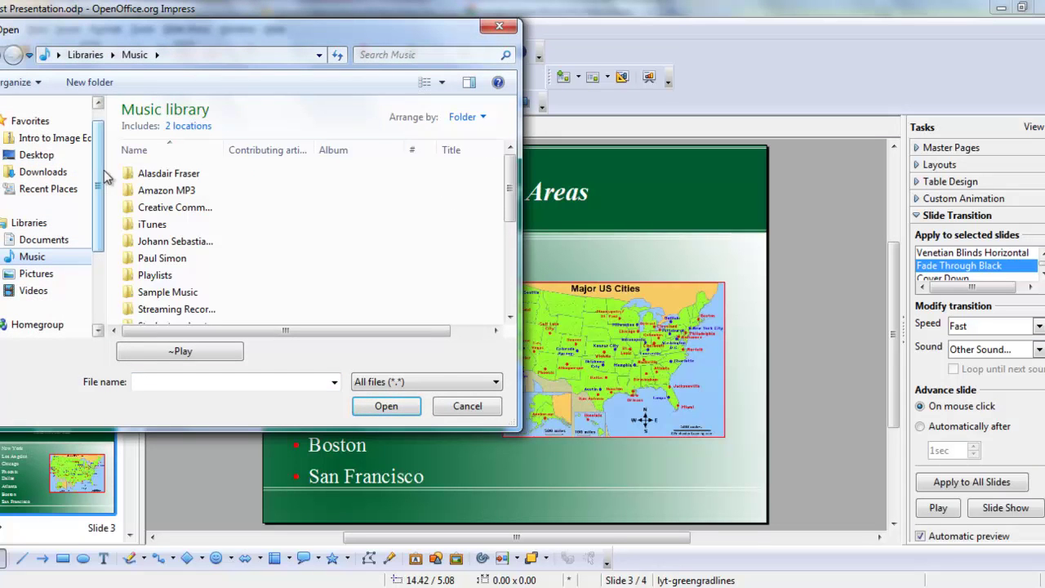
{"action": "double_click", "coordinate": [127, 212]}
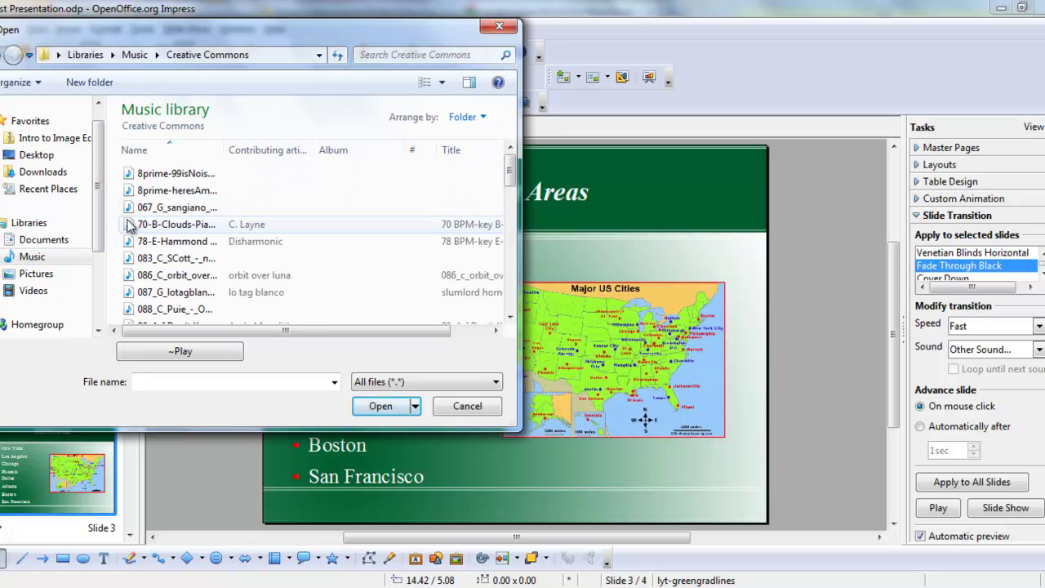
{"action": "left_click", "coordinate": [131, 226]}
{"action": "left_click", "coordinate": [382, 407]}
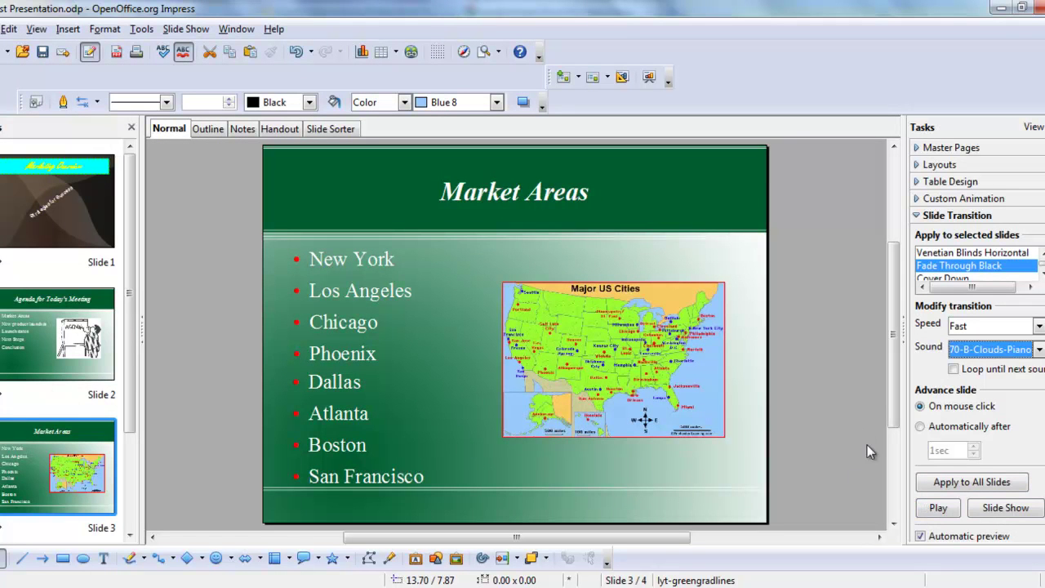
From slide 1, choose the 70-B-Clouds-Piano sound and apply the transition to all slides.
{"action": "left_click", "coordinate": [49, 167]}
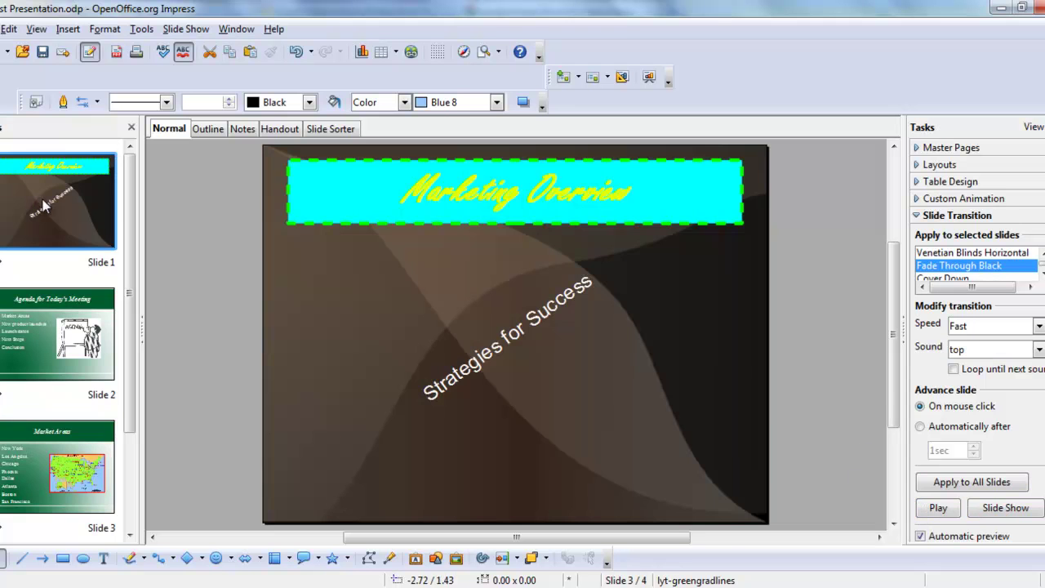
{"action": "left_click", "coordinate": [983, 481]}
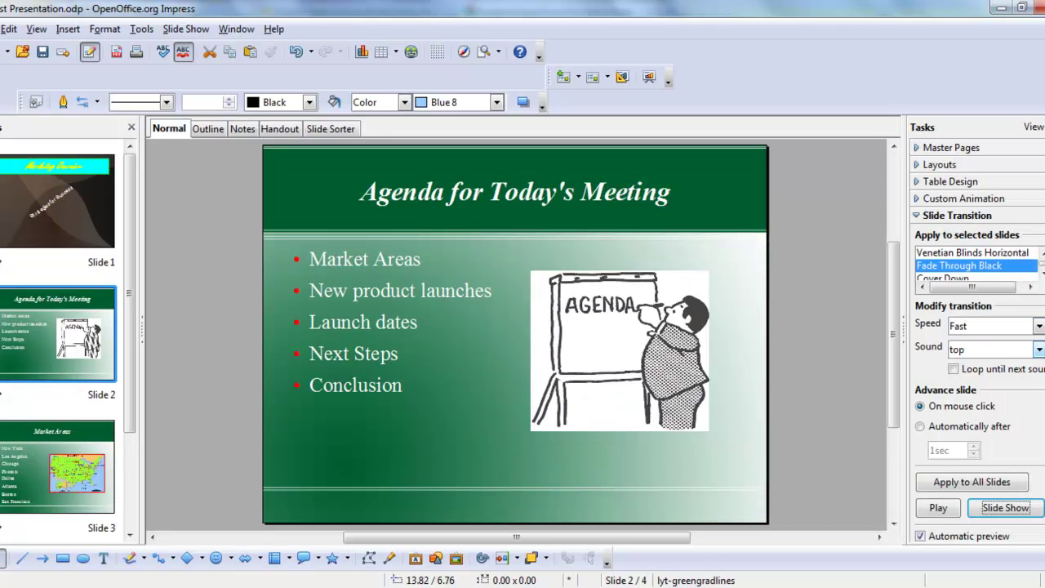
{"action": "left_click", "coordinate": [1038, 348]}
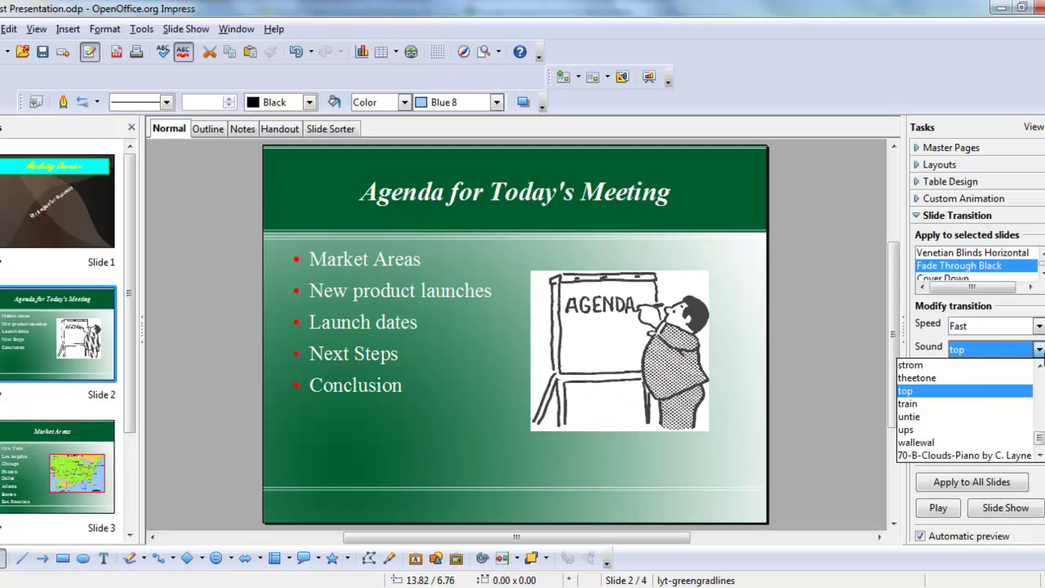
{"action": "left_click", "coordinate": [1008, 454]}
{"action": "left_click", "coordinate": [959, 485]}
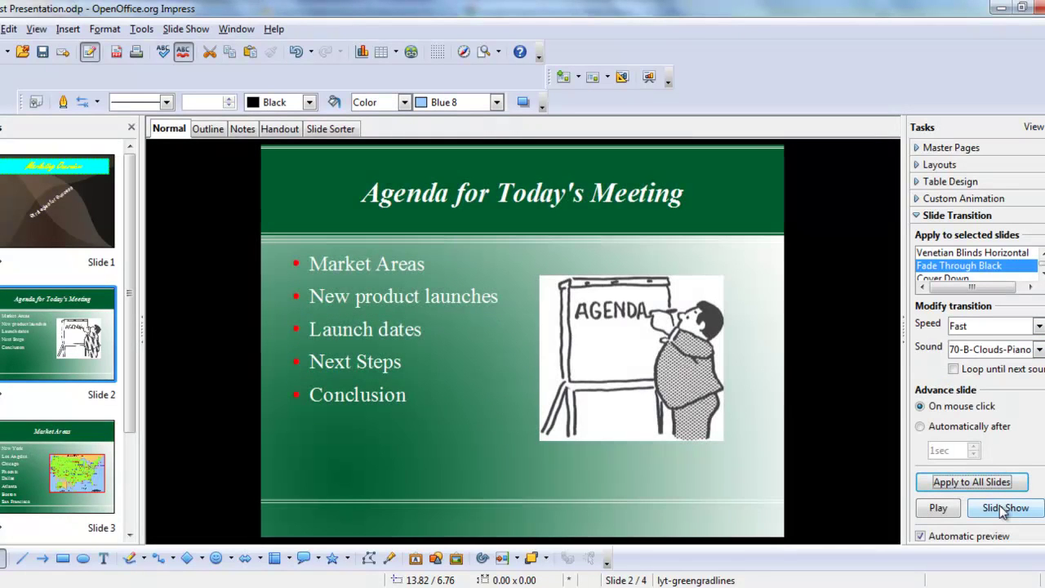
Select the Market Areas slide in the slide pane so it shows for editing.
{"action": "left_click", "coordinate": [57, 200]}
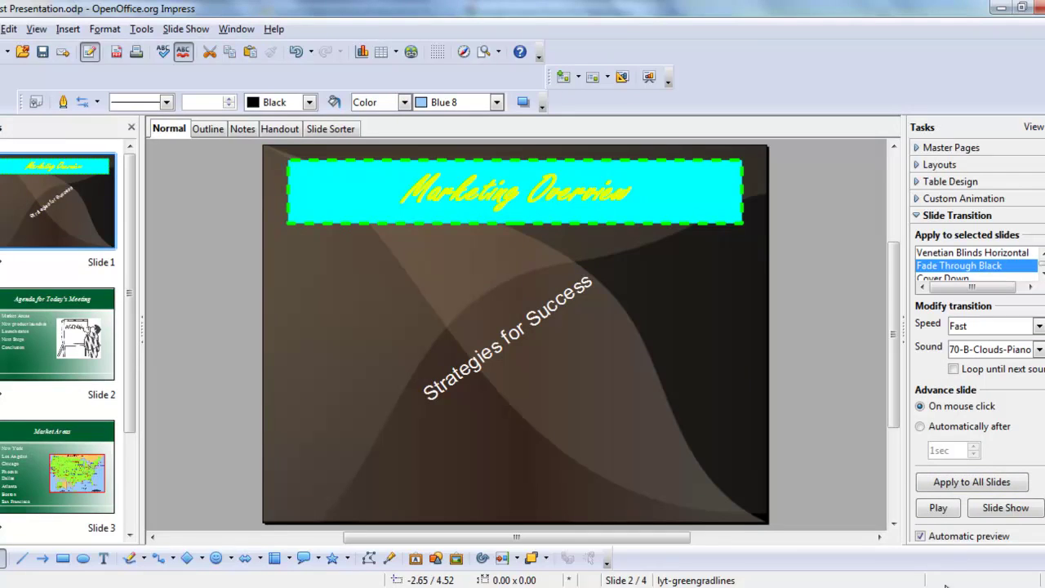